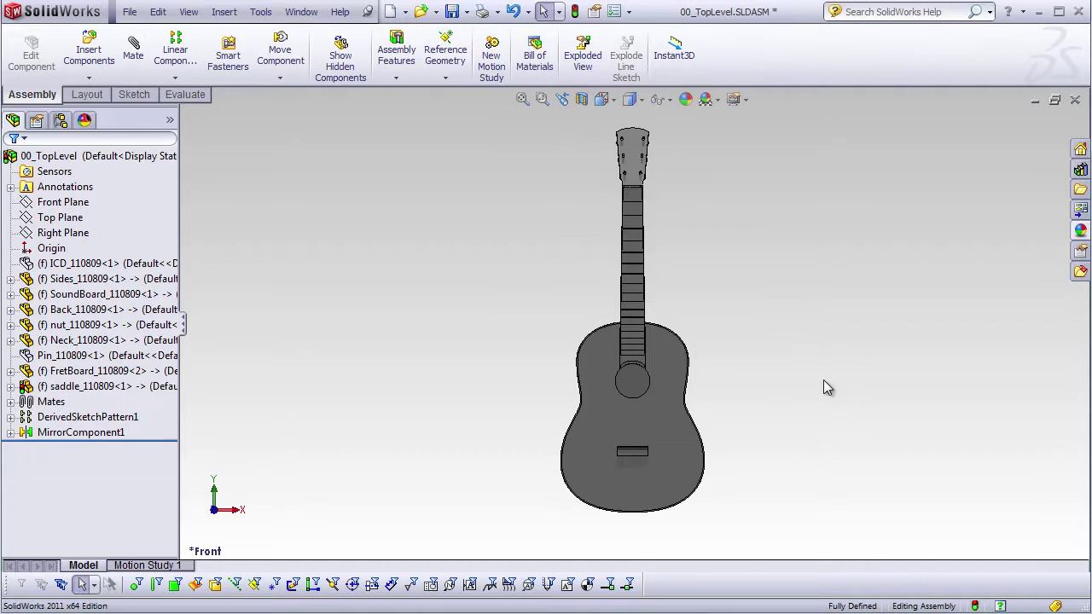
middle_click_drag(776, 453, 731, 541)
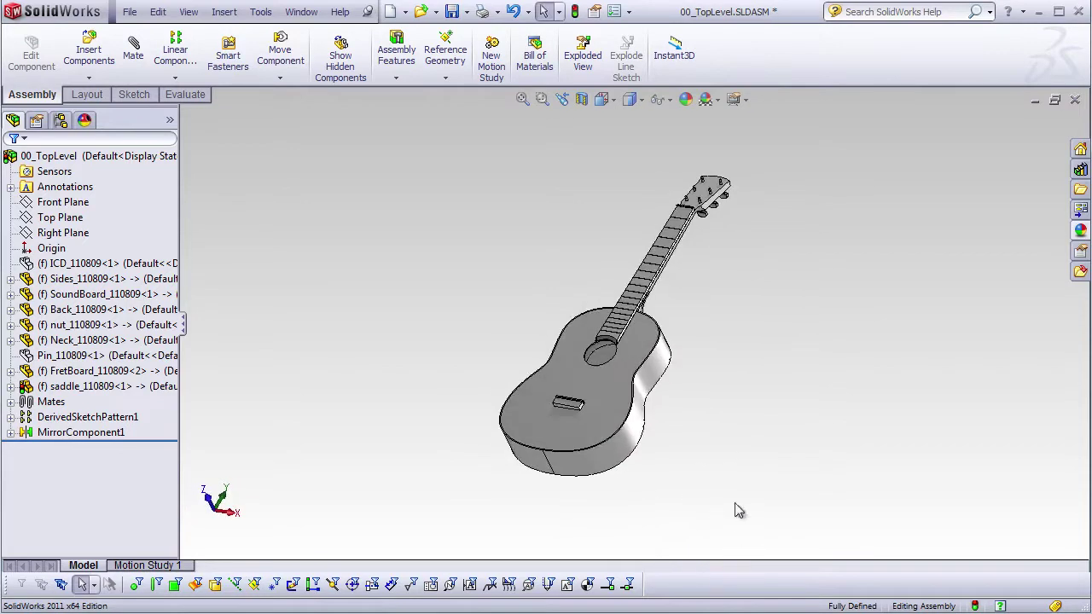
middle_click_drag(615, 213, 587, 241)
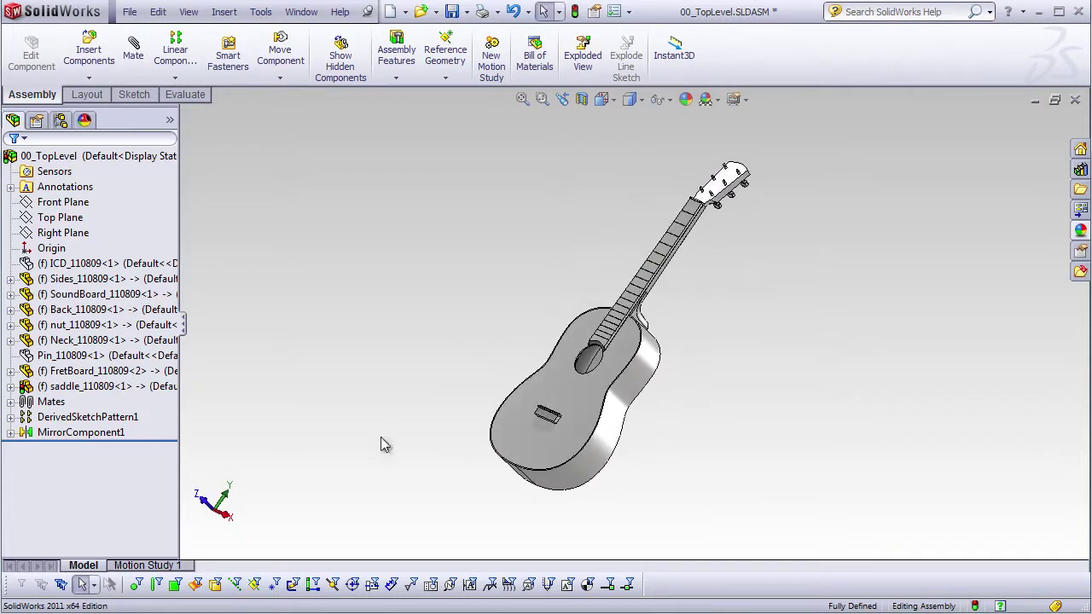
middle_click_drag(358, 490, 364, 506)
mouse_move(832, 369)
middle_mouse_down()
mouse_move(836, 356)
mouse_move(817, 357)
middle_mouse_up()
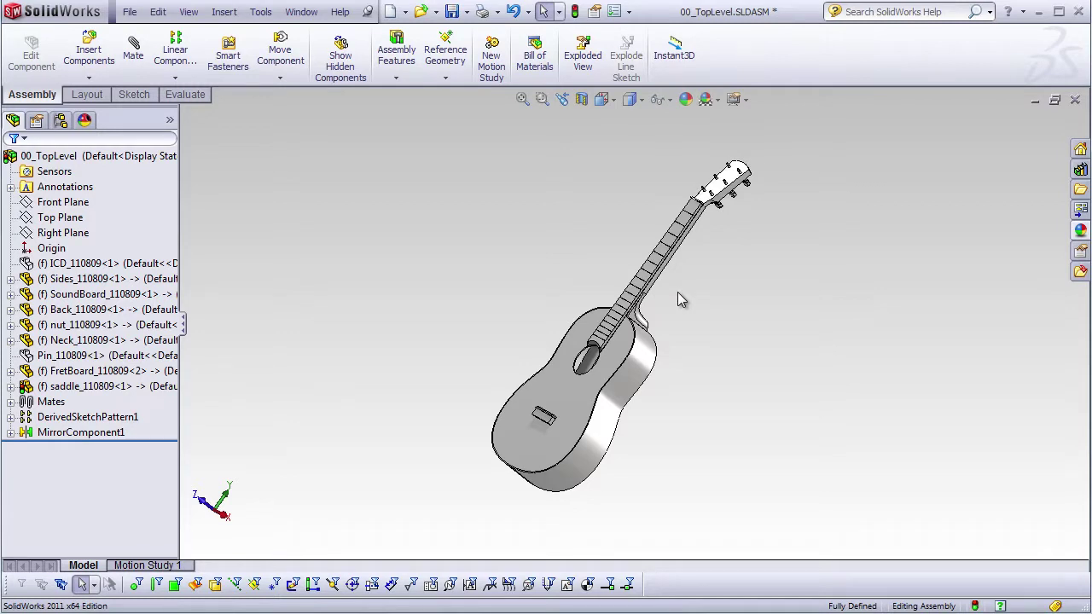
mouse_move(678, 291)
middle_mouse_down()
mouse_move(715, 296)
mouse_move(704, 332)
mouse_move(685, 286)
middle_mouse_up()
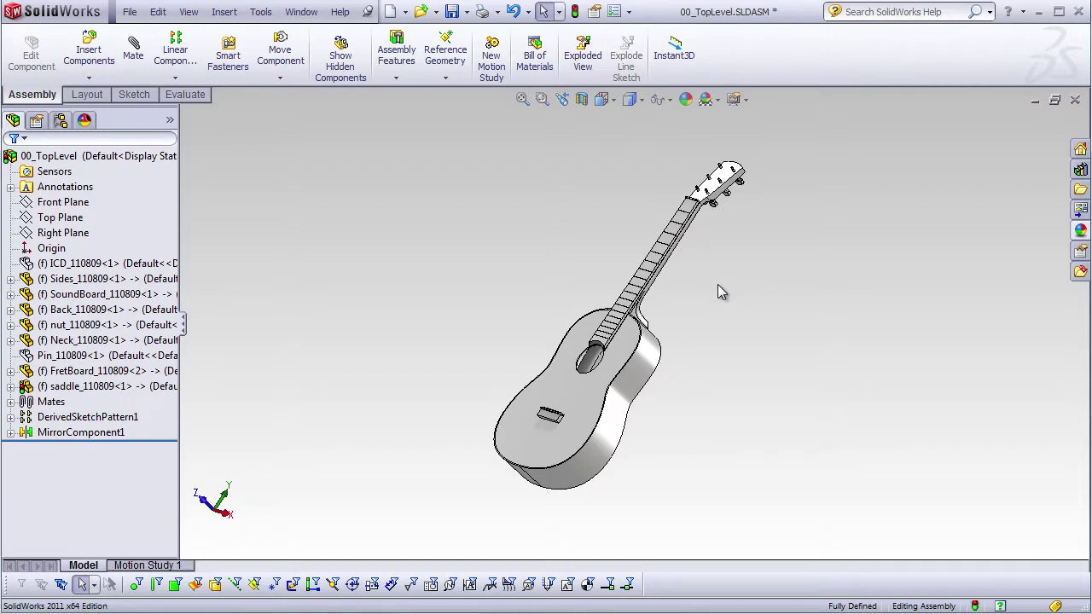
Show the guitar assembly from the front and start saving it as a JPEG image named 00_TopLevel.JPG.
key("space")
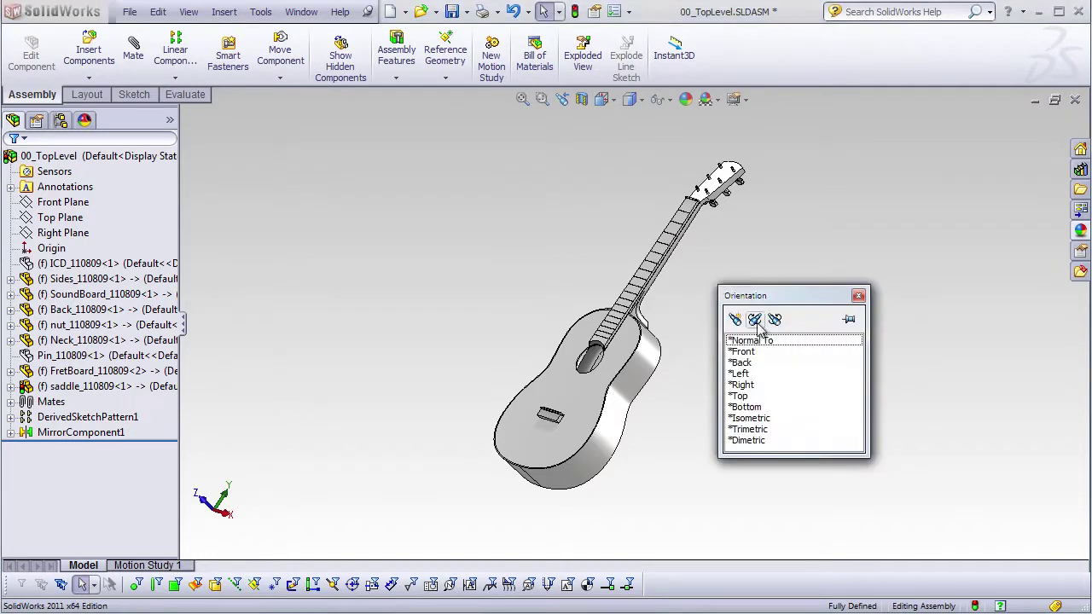
left_click(756, 351)
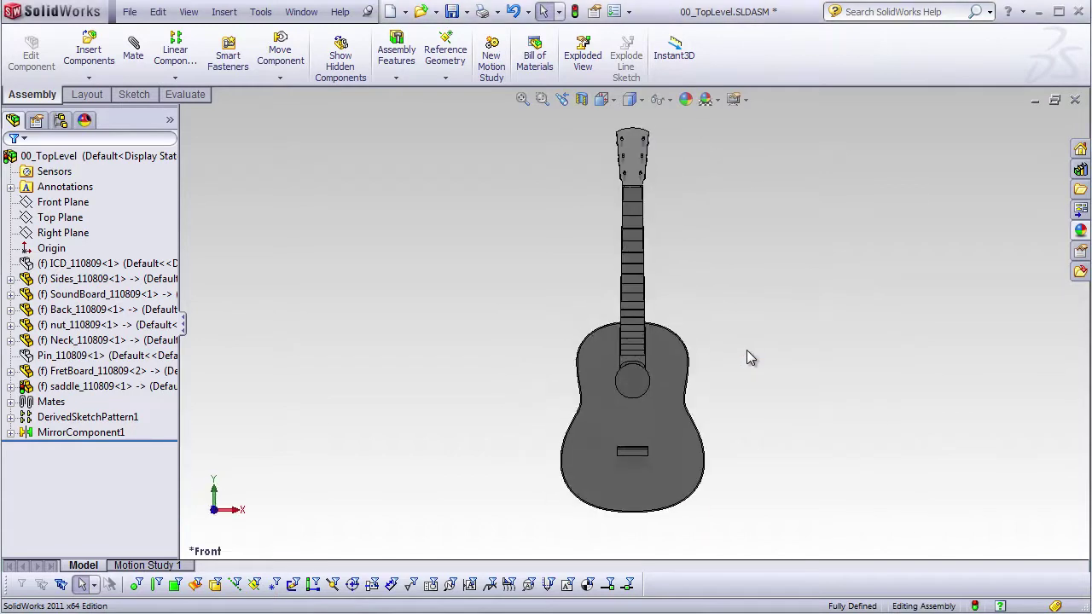
left_click(130, 11)
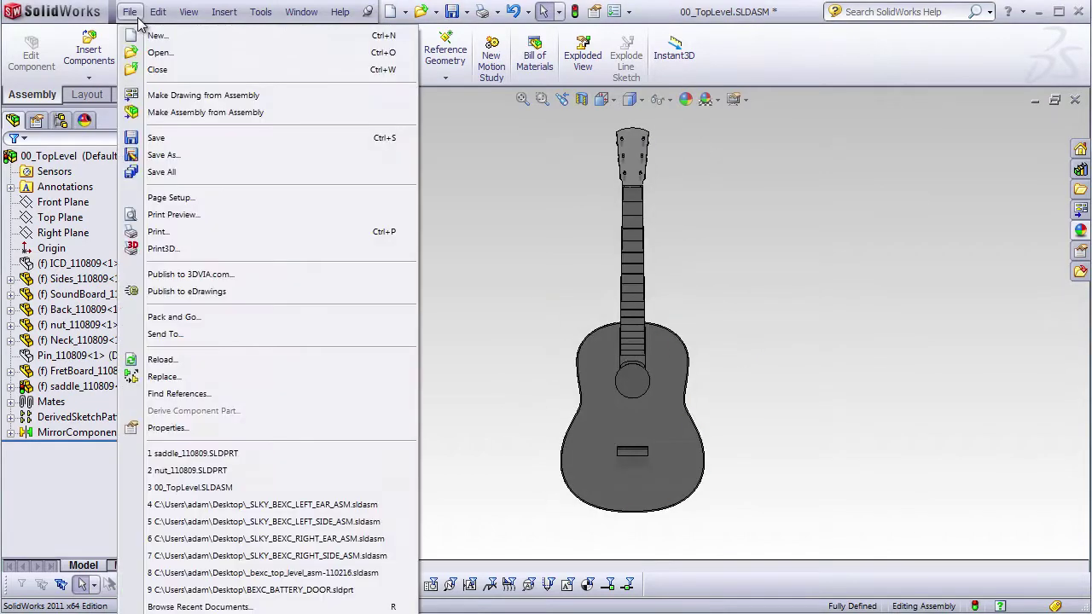
left_click(192, 152)
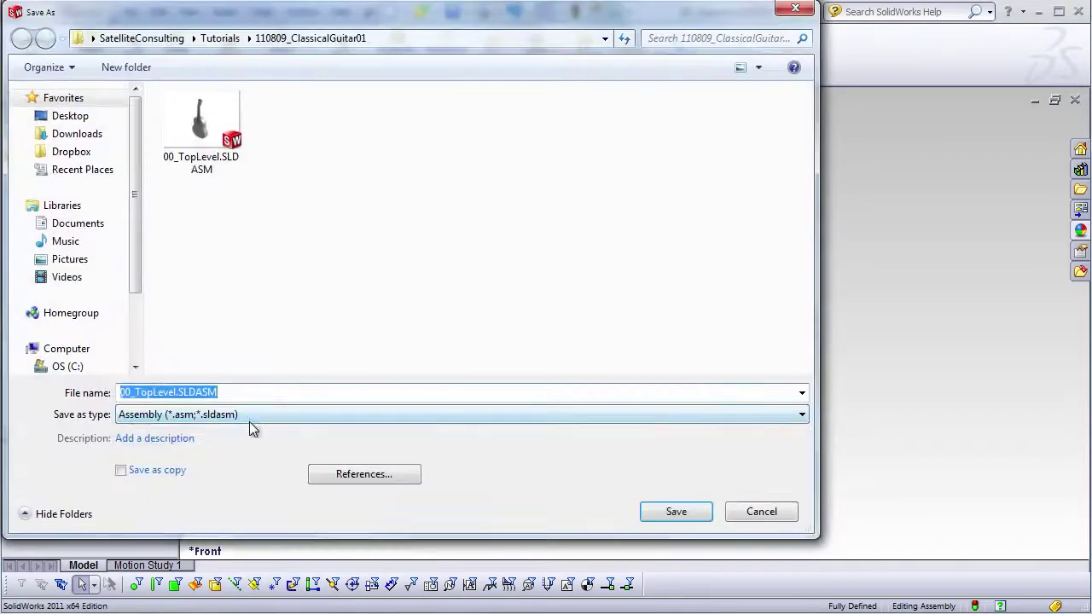
left_click(249, 418)
key("j")
key("Return")
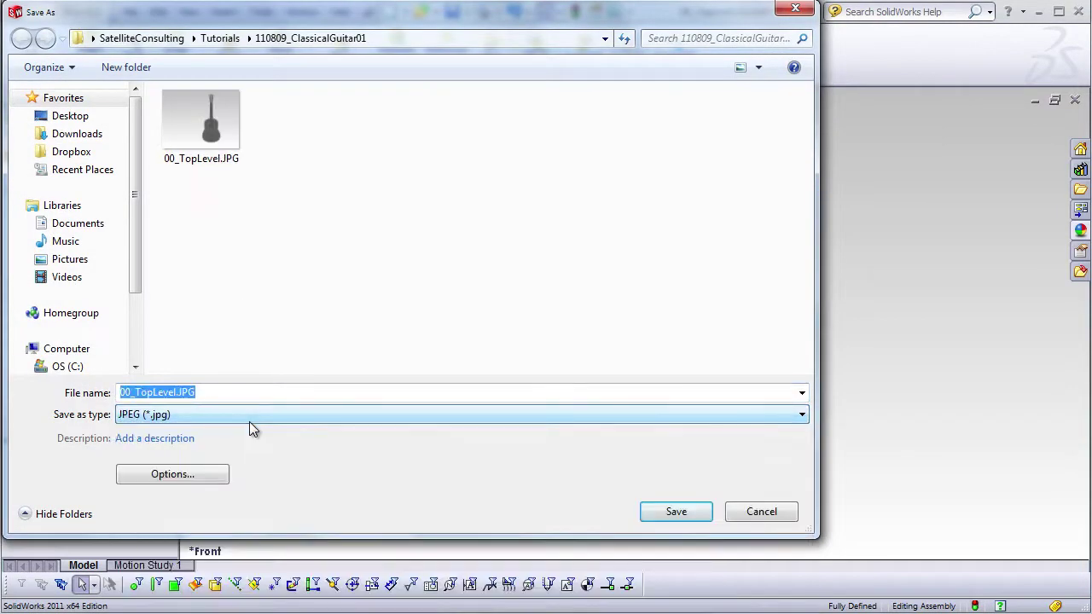
Set the JPEG export resolution to 300 DPI and save the image over the existing 00_TopLevel.JPG.
left_click(201, 476)
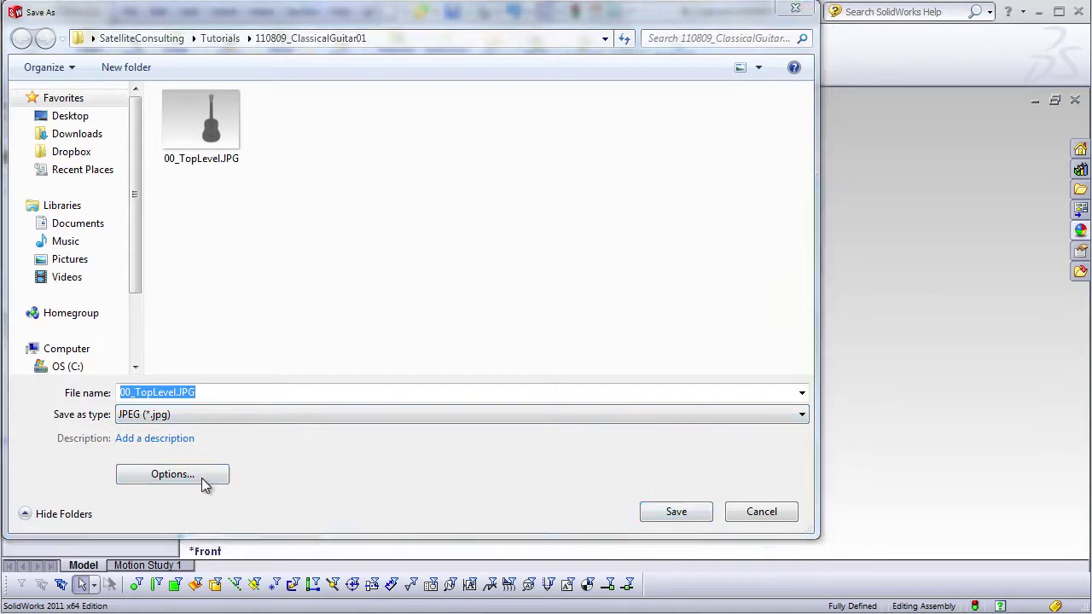
left_click(550, 314)
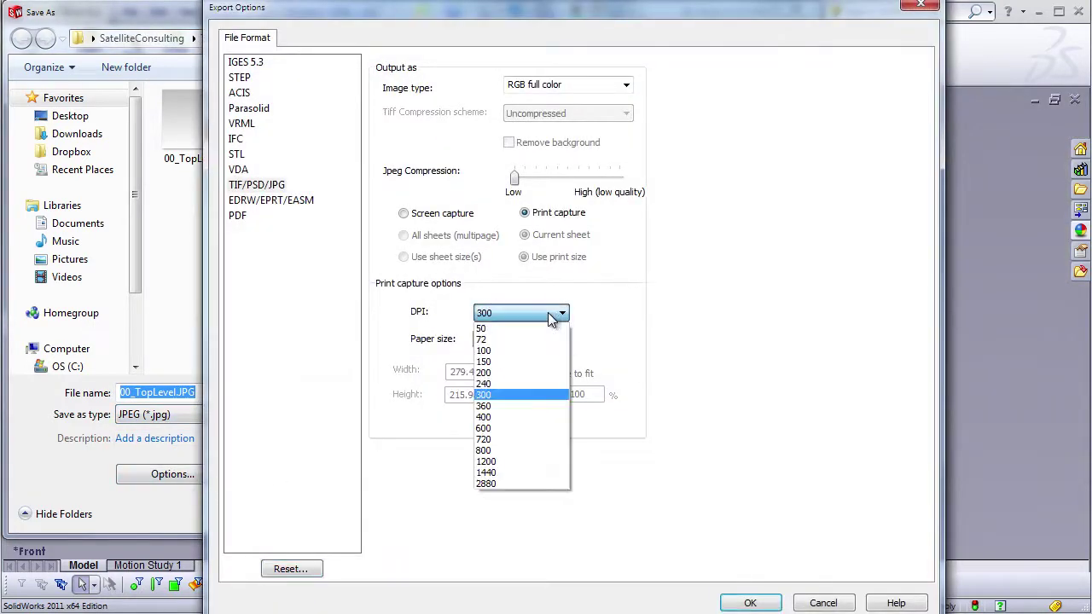
left_click(540, 393)
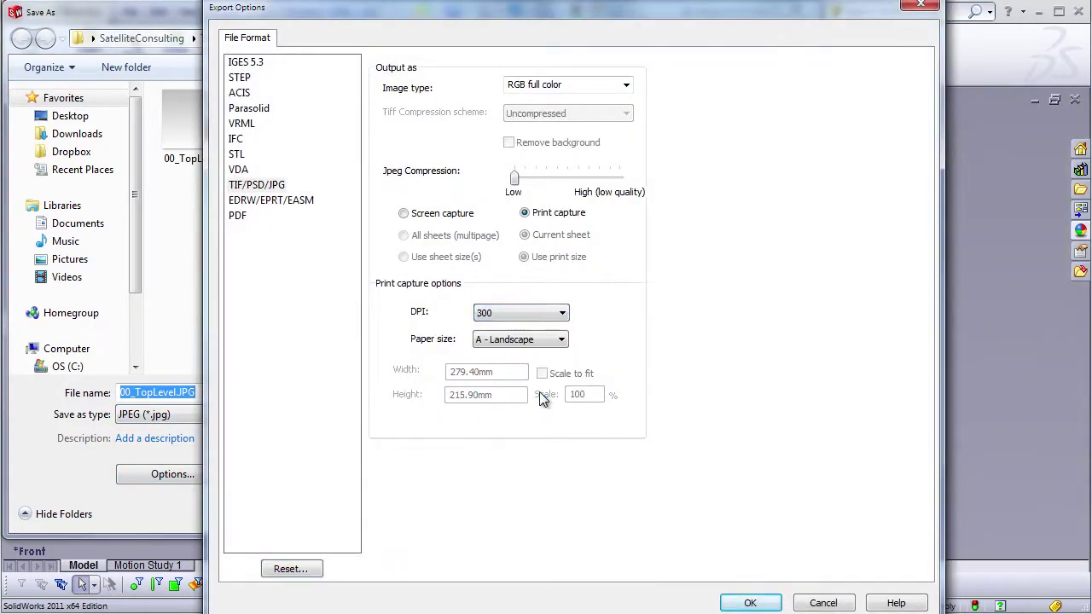
left_click(748, 602)
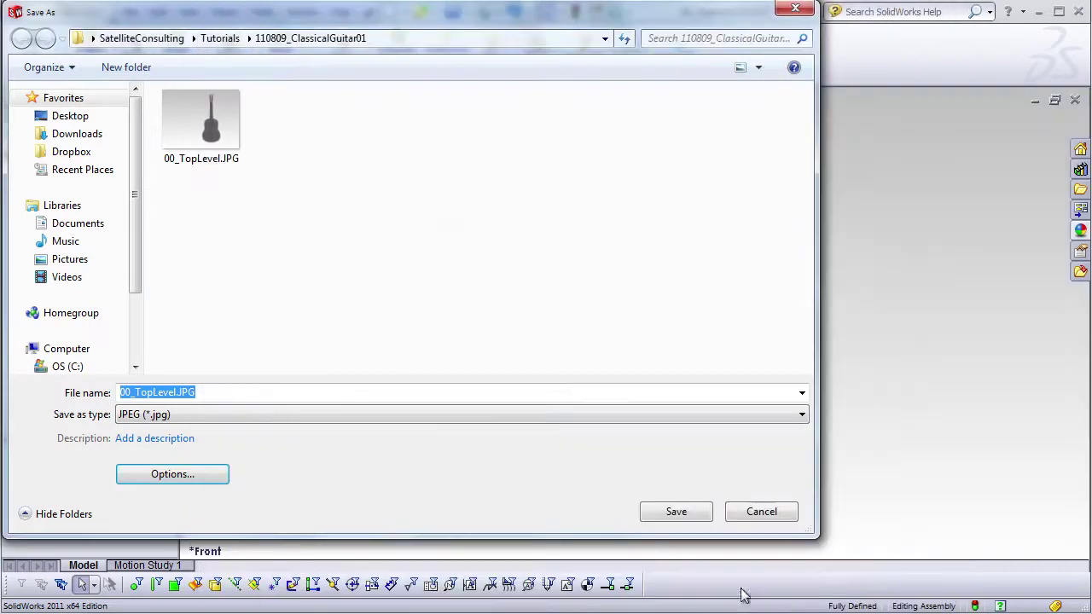
left_click(674, 513)
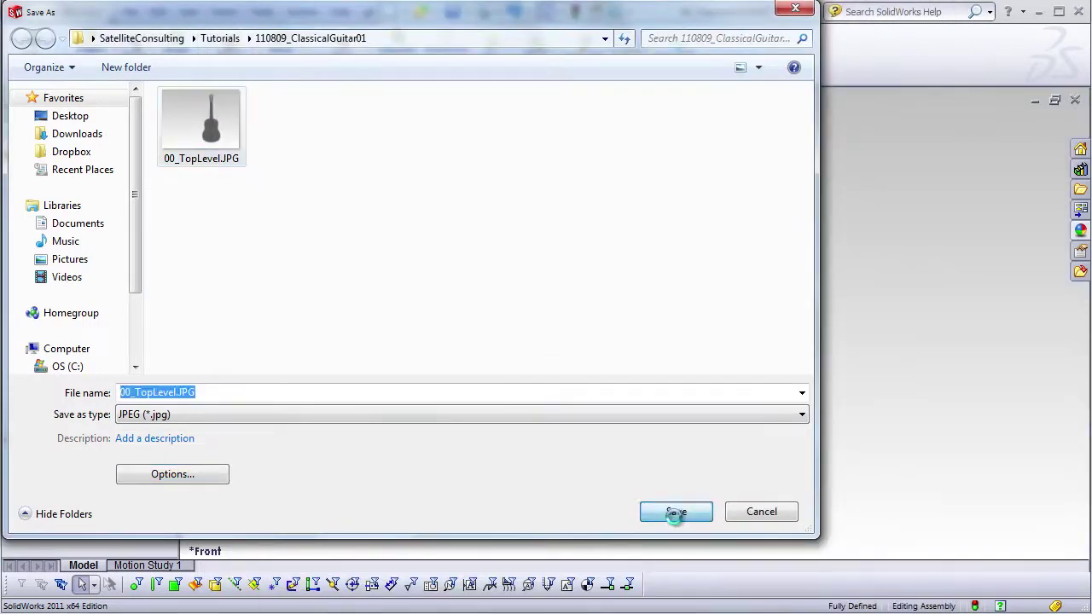
left_click(324, 362)
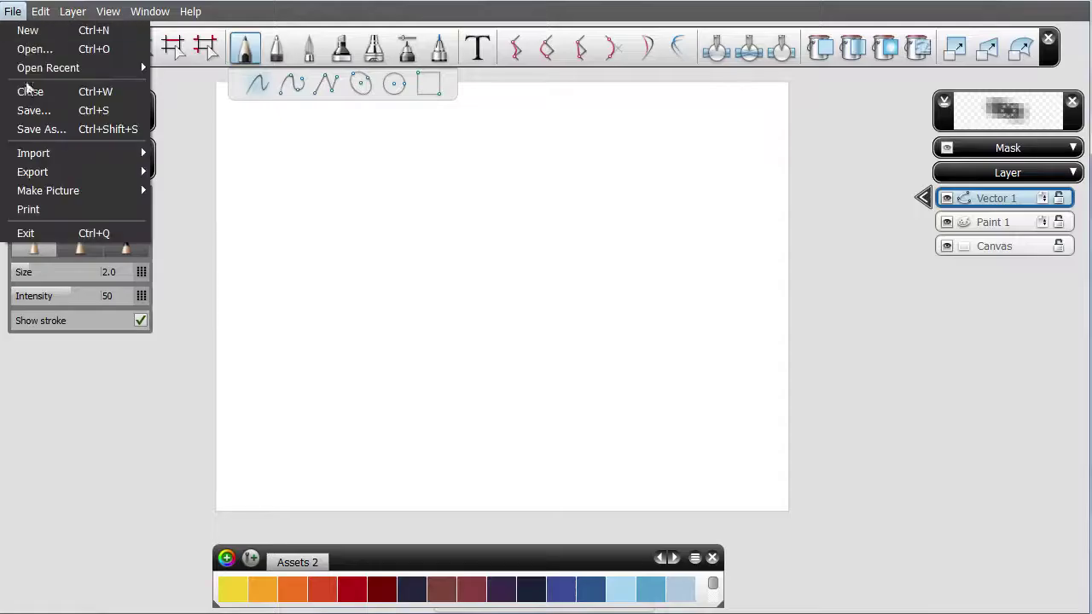
In SketchBook Designer, import the image 00_TopLevel.JPG from the 110809_ClassicalGuitar01 folder into the drawing.
mouse_move(48, 157)
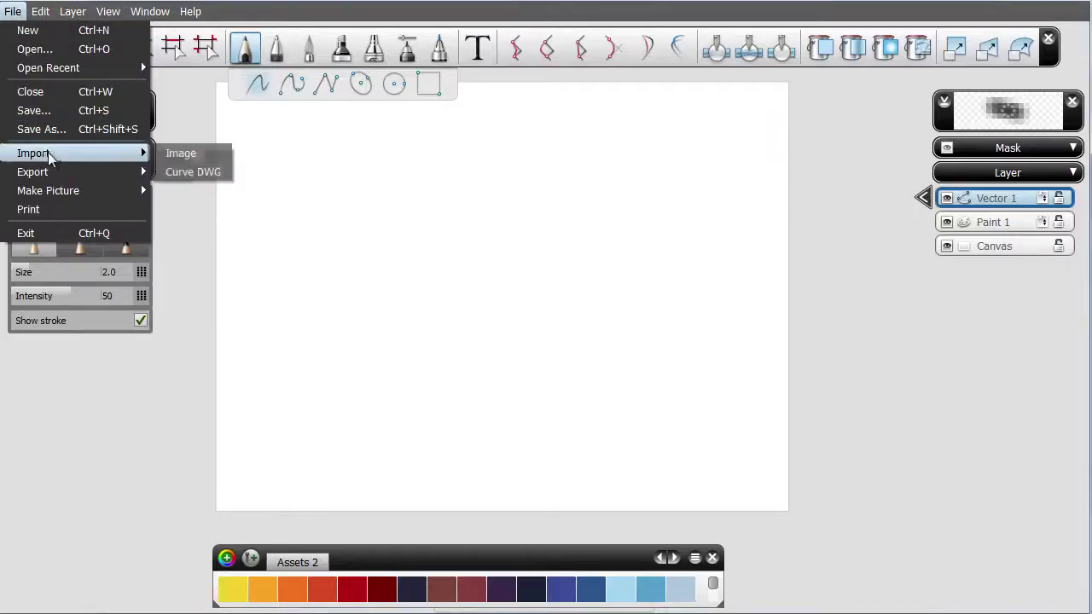
left_click(213, 155)
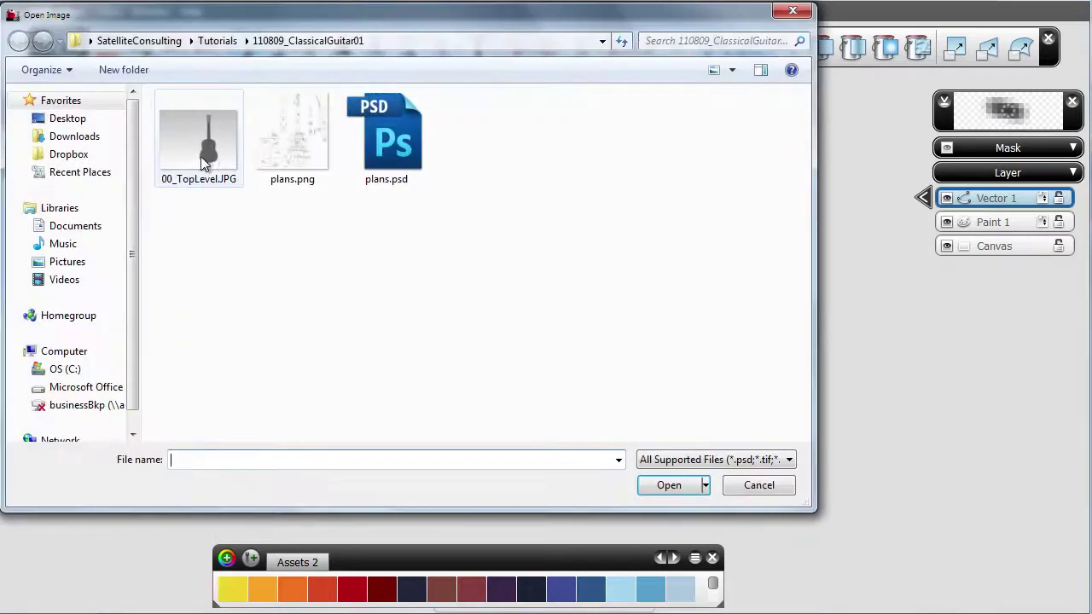
left_click(208, 162)
left_click(682, 493)
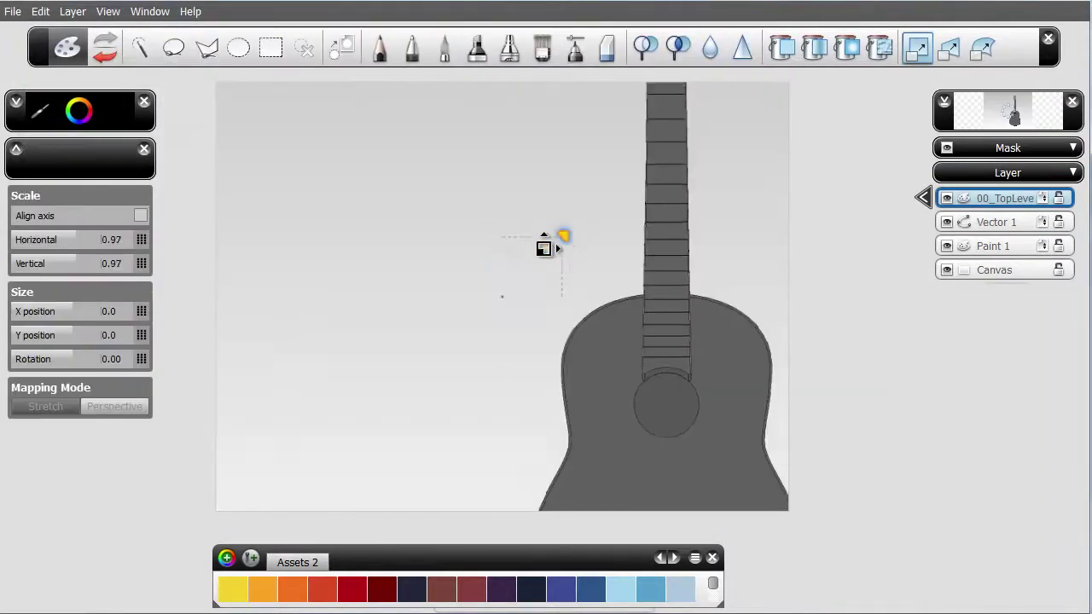
Scale down and reposition the imported image so the whole guitar, from headstock to body, fits on the canvas.
left_click_drag(544, 249, 492, 278)
left_click_drag(663, 289, 571, 290)
left_click_drag(475, 236, 470, 240)
left_click_drag(535, 258, 548, 254)
key("Tab")
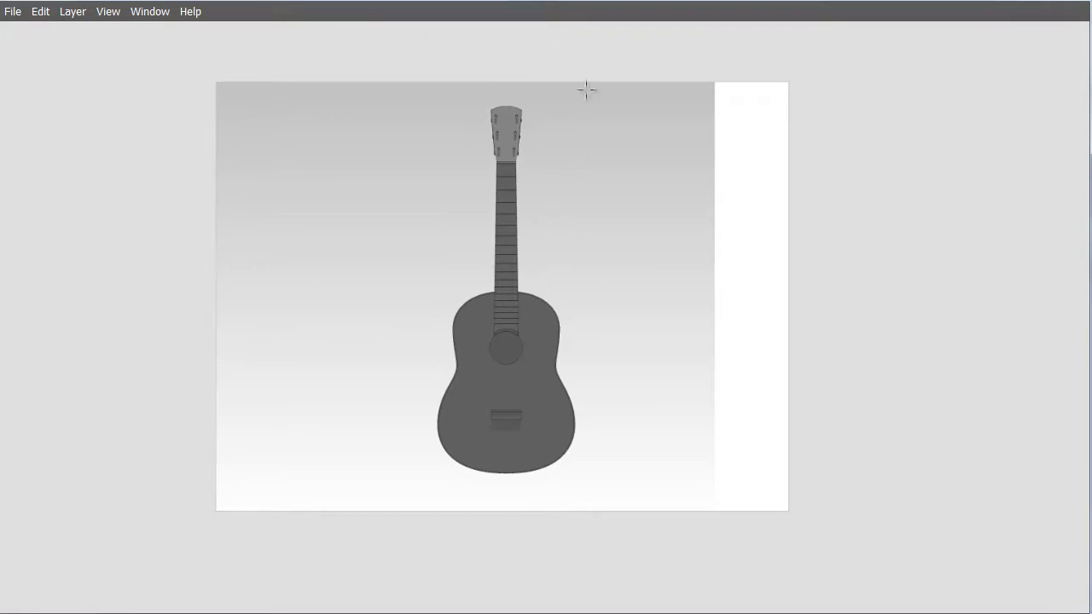
key("Tab")
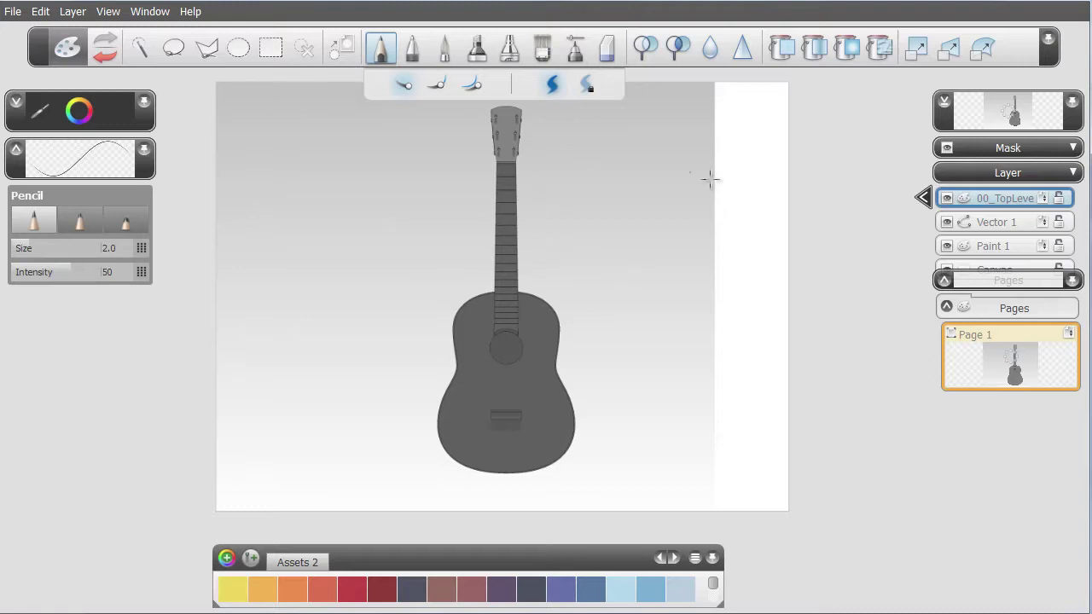
Place the 00_TopLevel layer directly above the Canvas layer and set its opacity to 21.
key("w")
left_click_drag(961, 285, 979, 378)
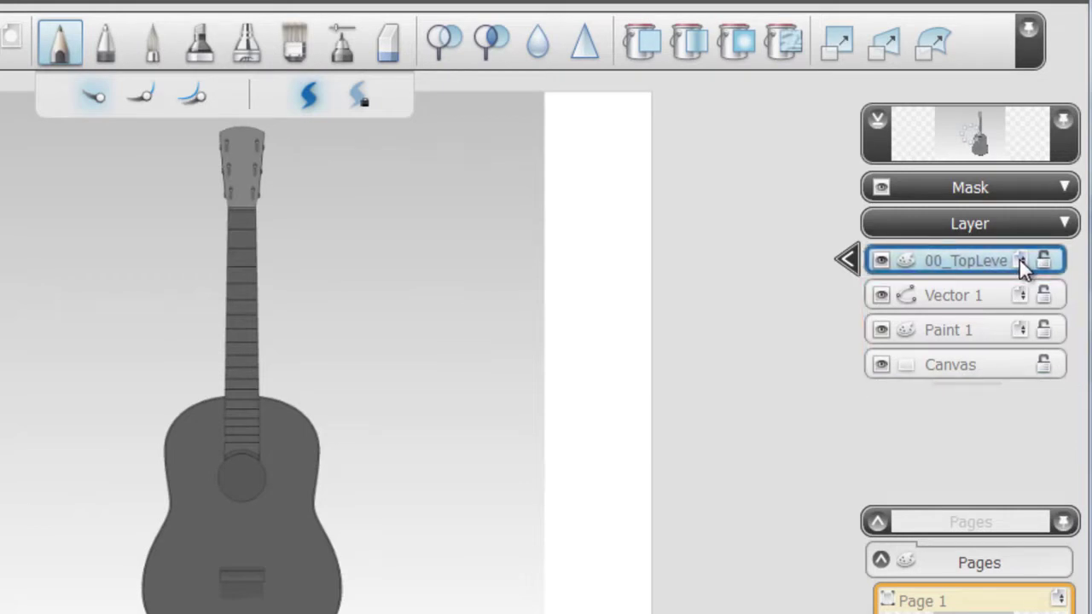
left_click_drag(1020, 260, 1019, 344)
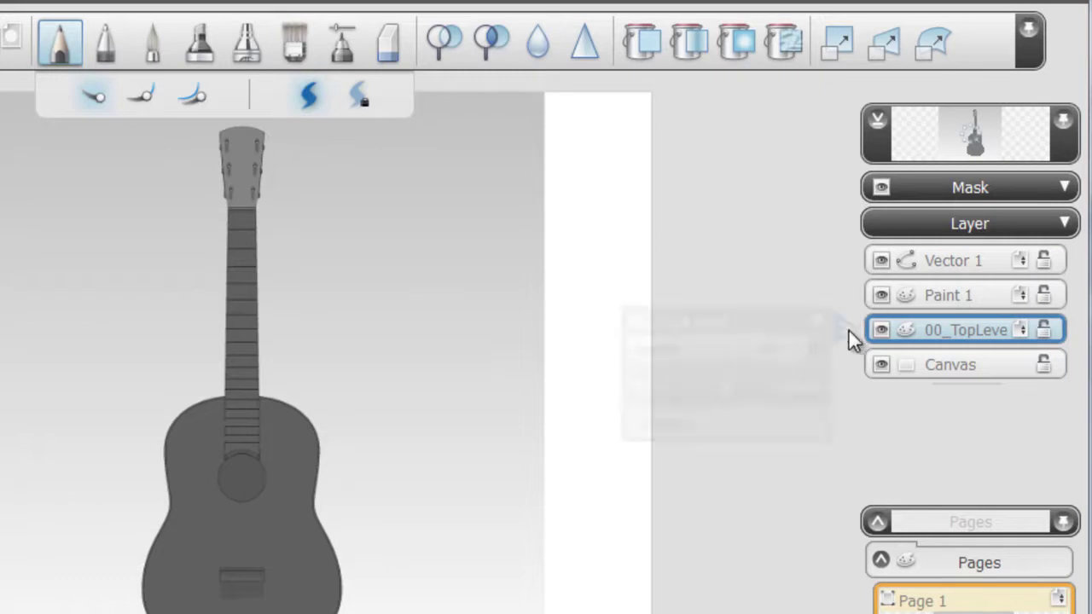
left_click(847, 329)
left_click_drag(780, 349, 681, 352)
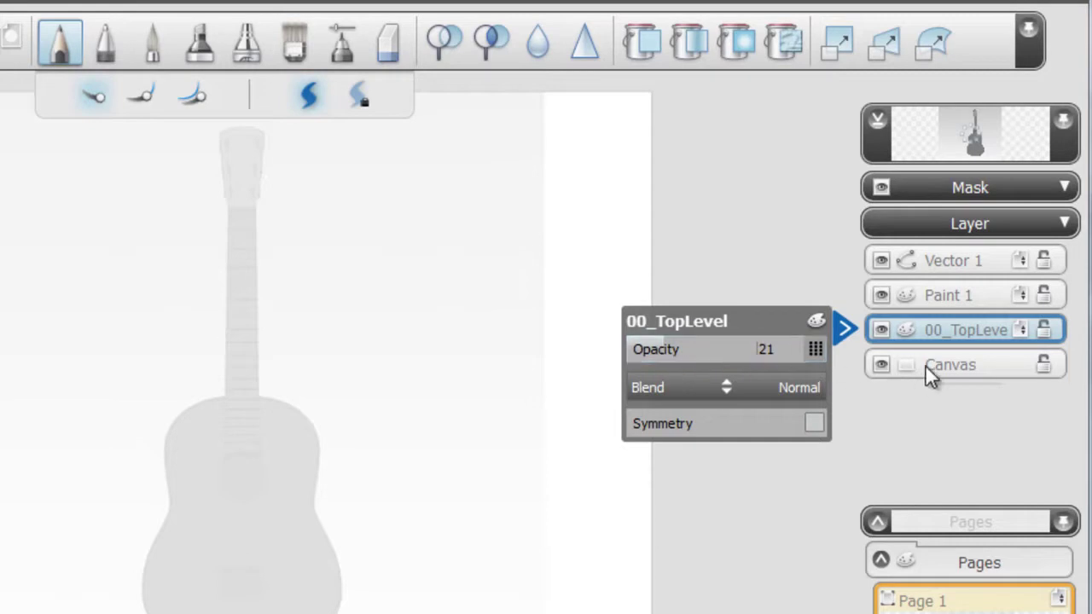
Delete the Paint 1 layer from the drawing.
left_click(953, 296)
left_click(952, 296)
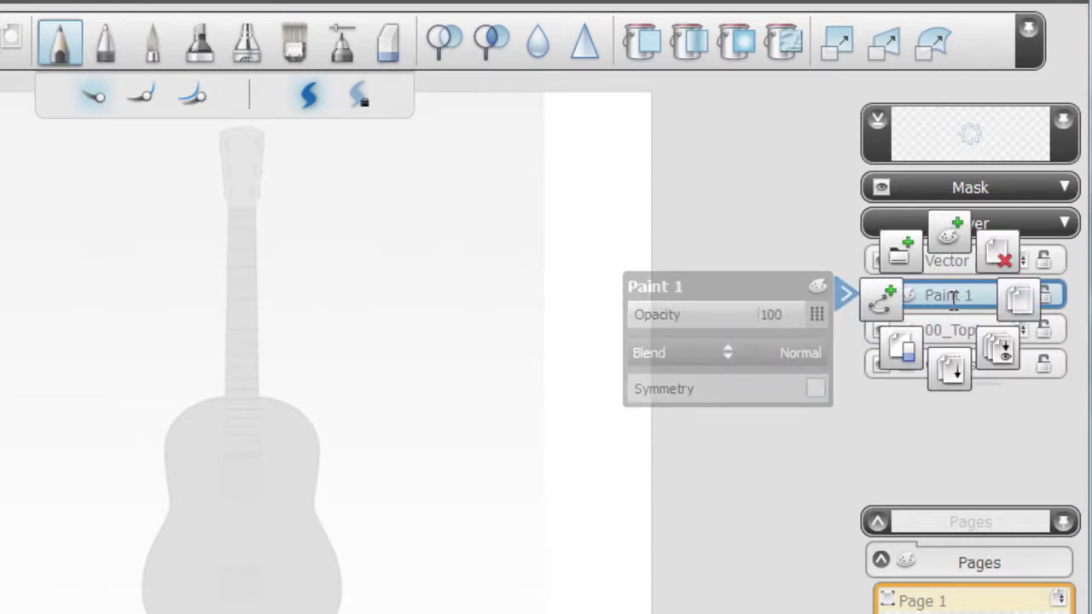
left_click(1027, 236)
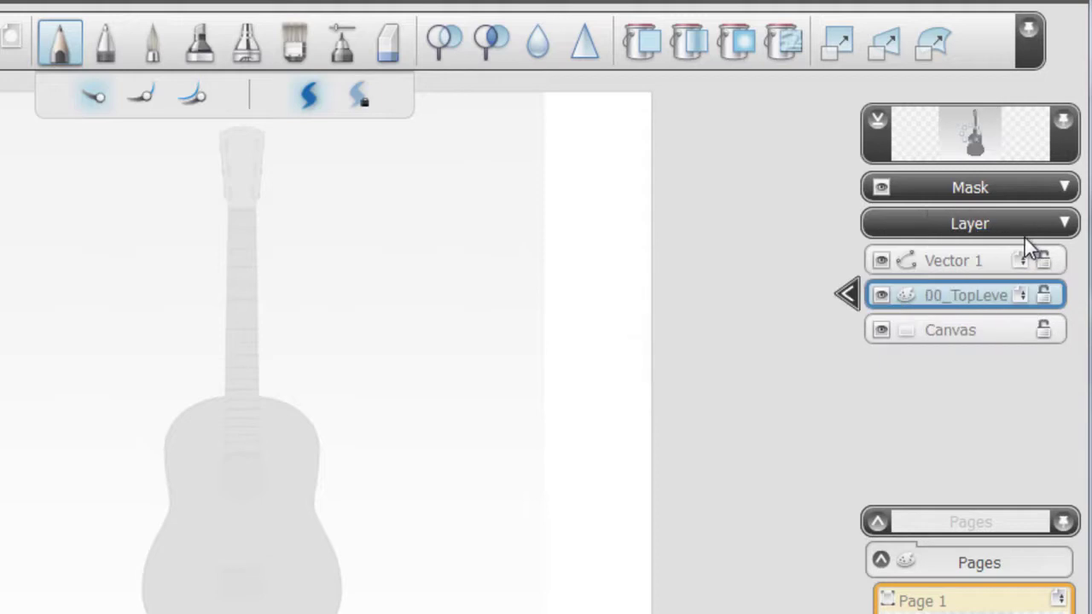
Enable symmetry on the Vector 1 layer and align its mirror axis with the guitar's vertical centerline.
left_click(974, 260)
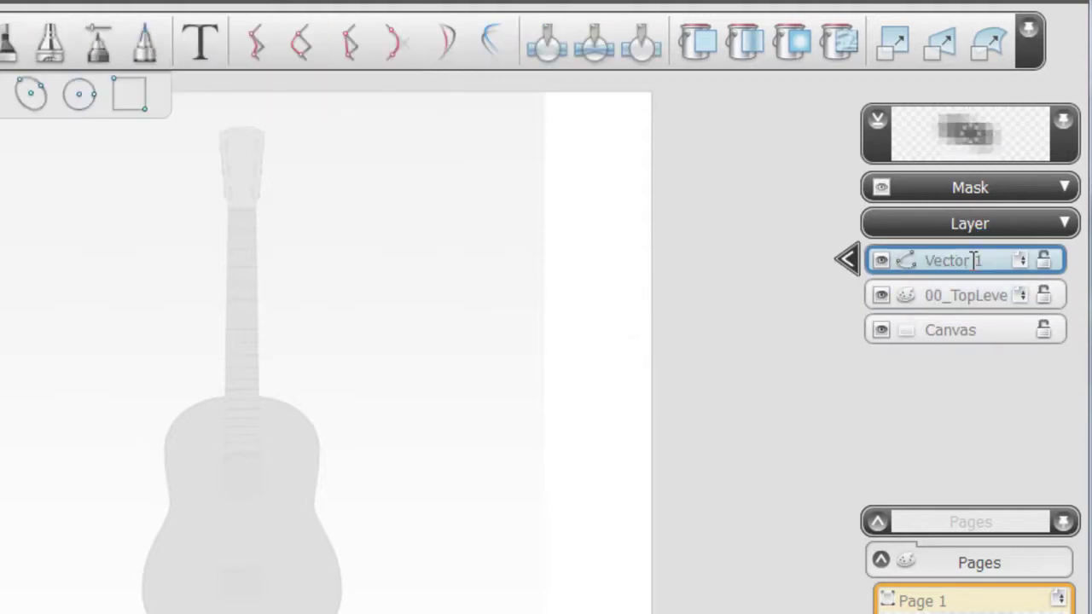
left_click(849, 259)
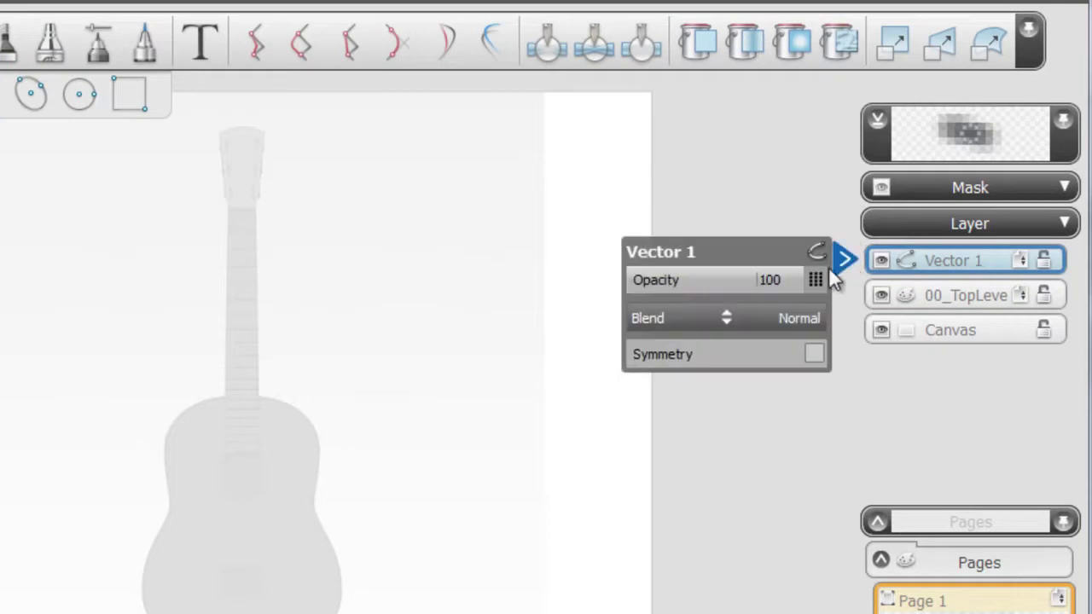
left_click(814, 356)
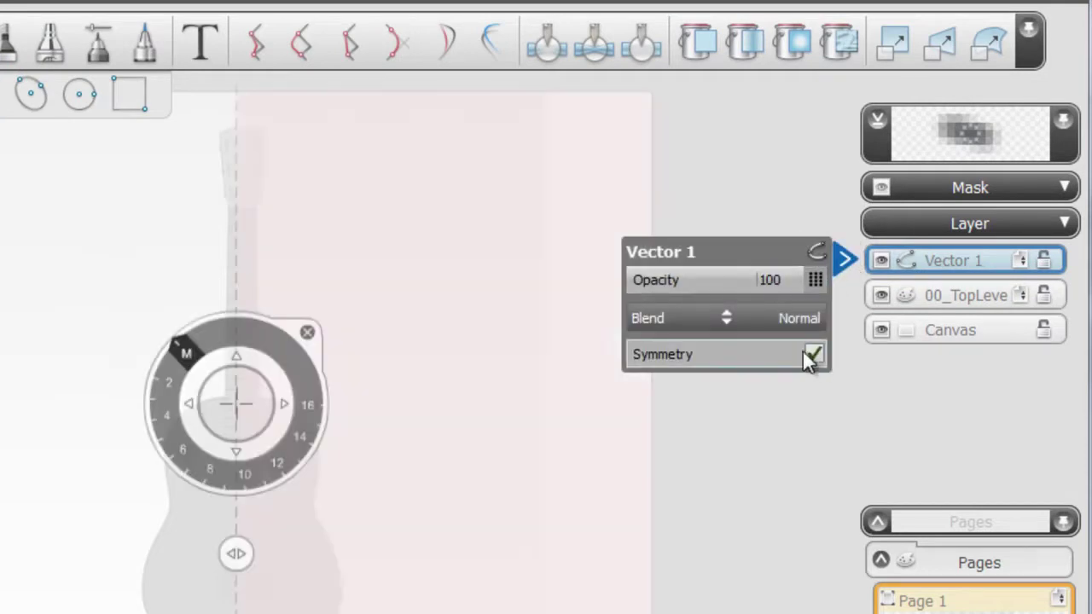
key("space")
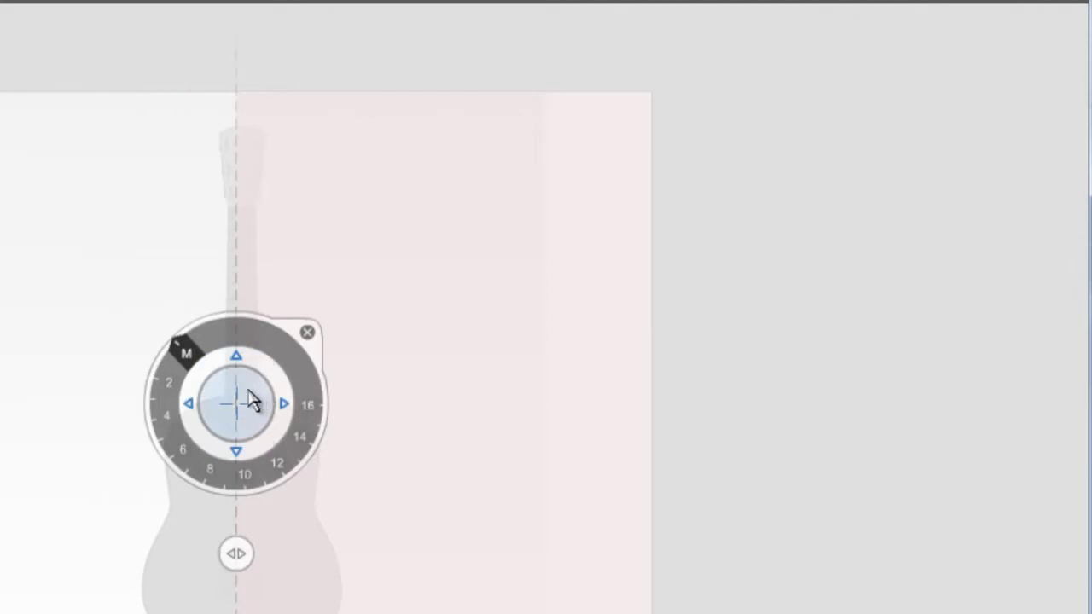
left_click_drag(171, 406, 469, 358)
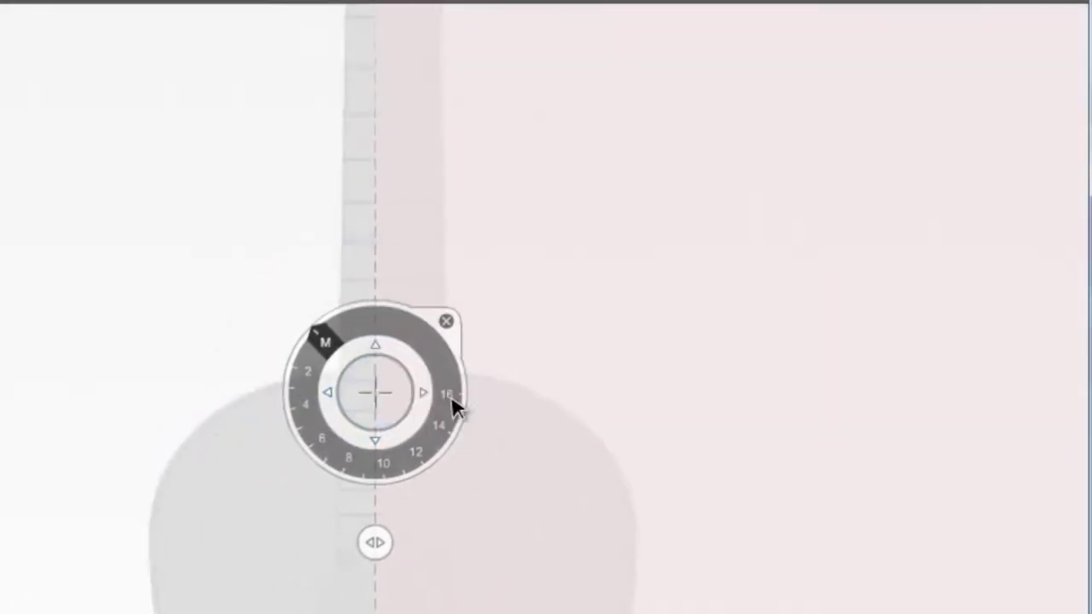
left_click_drag(380, 401, 397, 405)
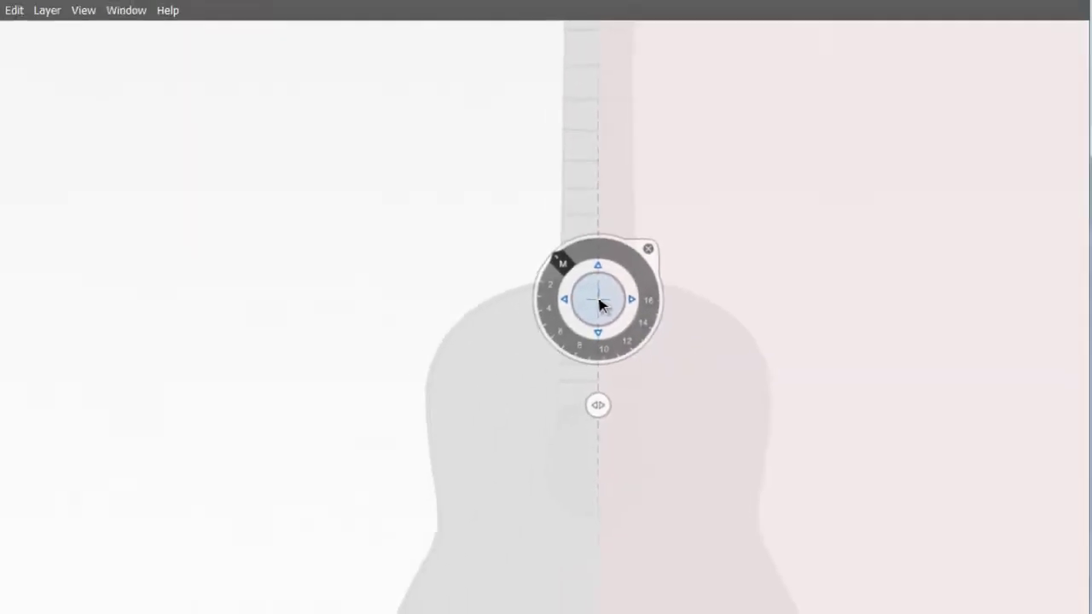
key("space")
left_click_drag(605, 205, 471, 224)
left_click_drag(689, 152, 623, 266)
key("Tab")
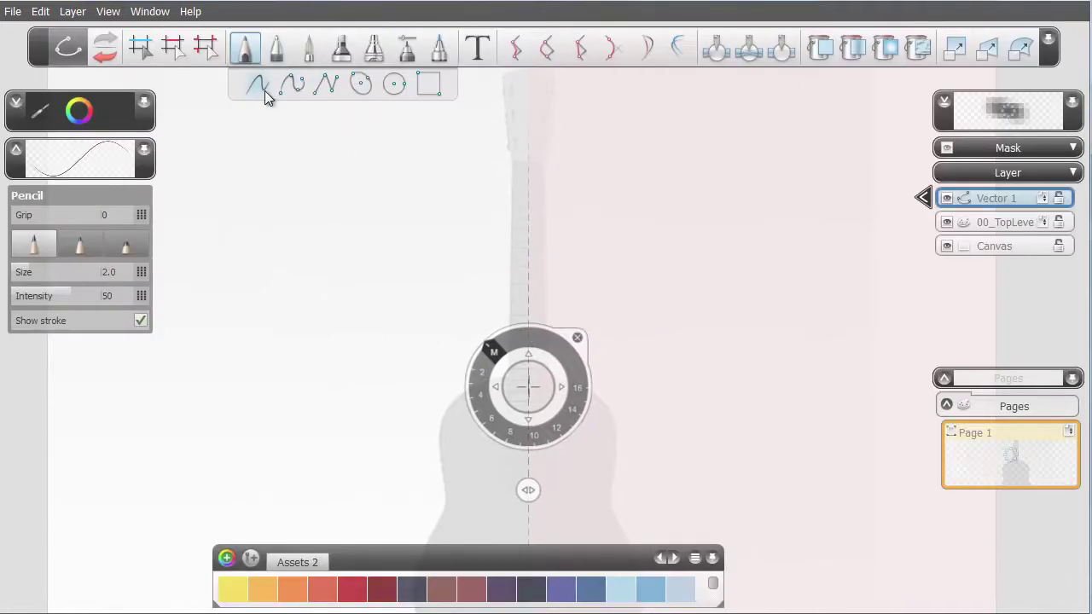
key("Tab")
key("space")
left_click_drag(469, 429, 670, 388)
left_click_drag(517, 384, 475, 217)
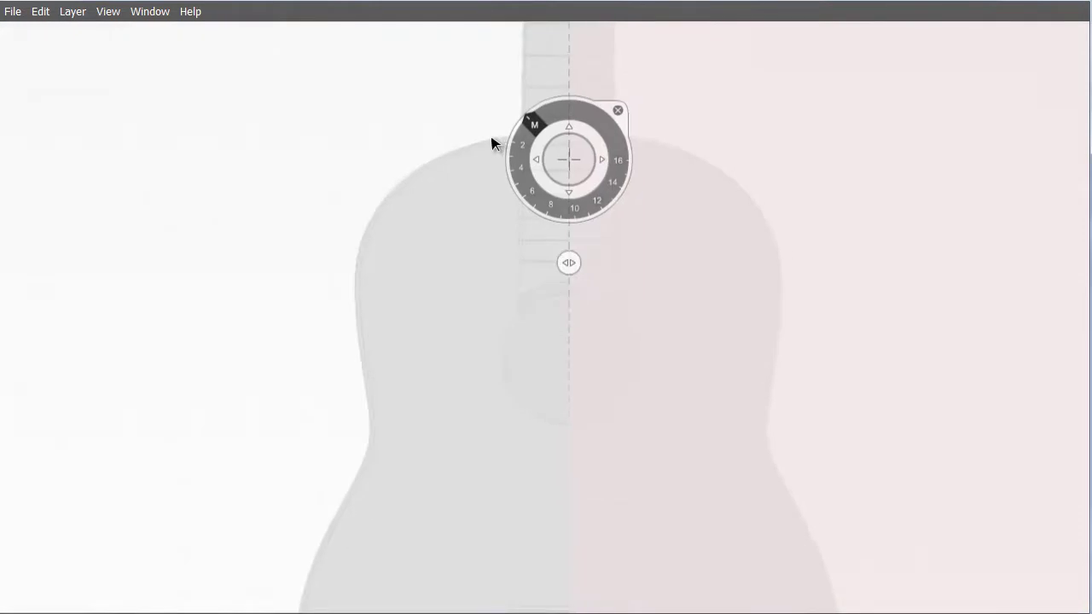
key("Tab")
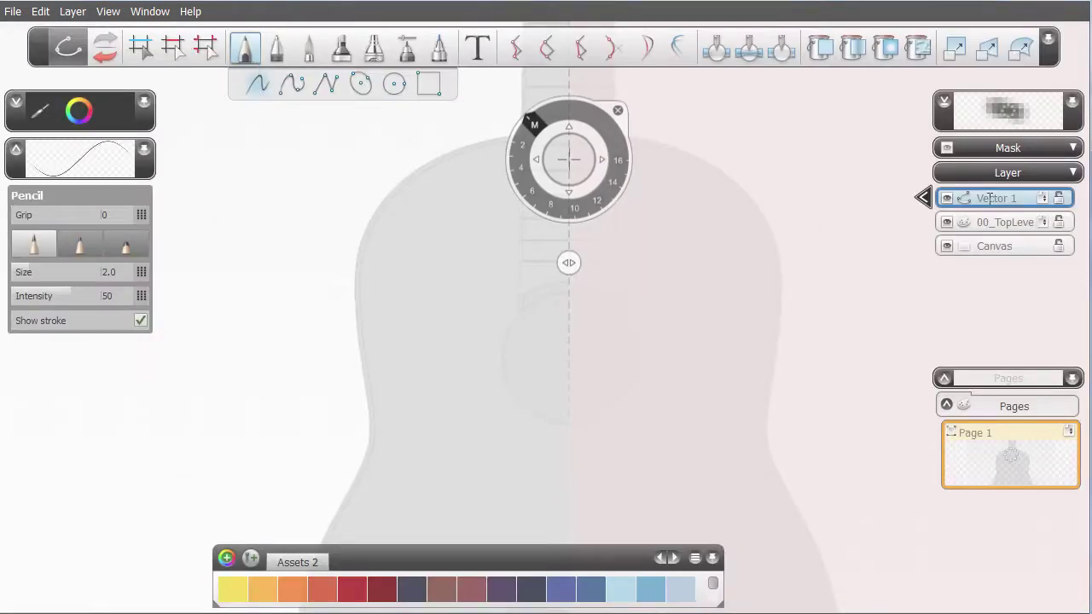
key("Tab")
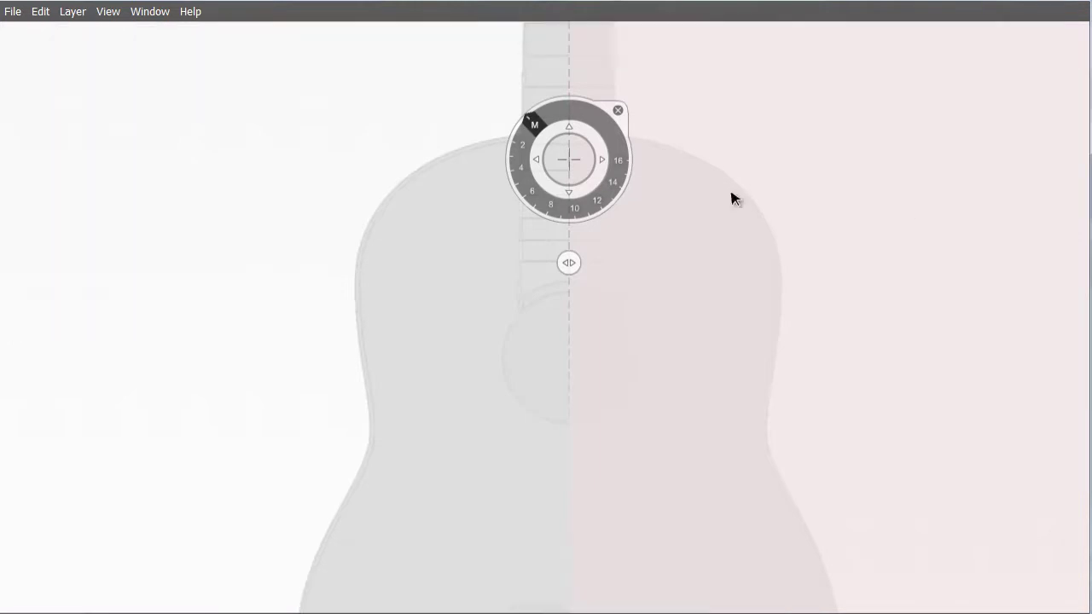
Trace the guitar body outline with mirrored freehand pencil strokes, from the neck joint around the waist and lower bout to the bottom center.
left_click(618, 113)
mouse_move(523, 132)
left_mouse_down()
mouse_move(438, 153)
mouse_move(373, 199)
mouse_move(353, 266)
mouse_move(366, 407)
mouse_move(354, 473)
left_mouse_up()
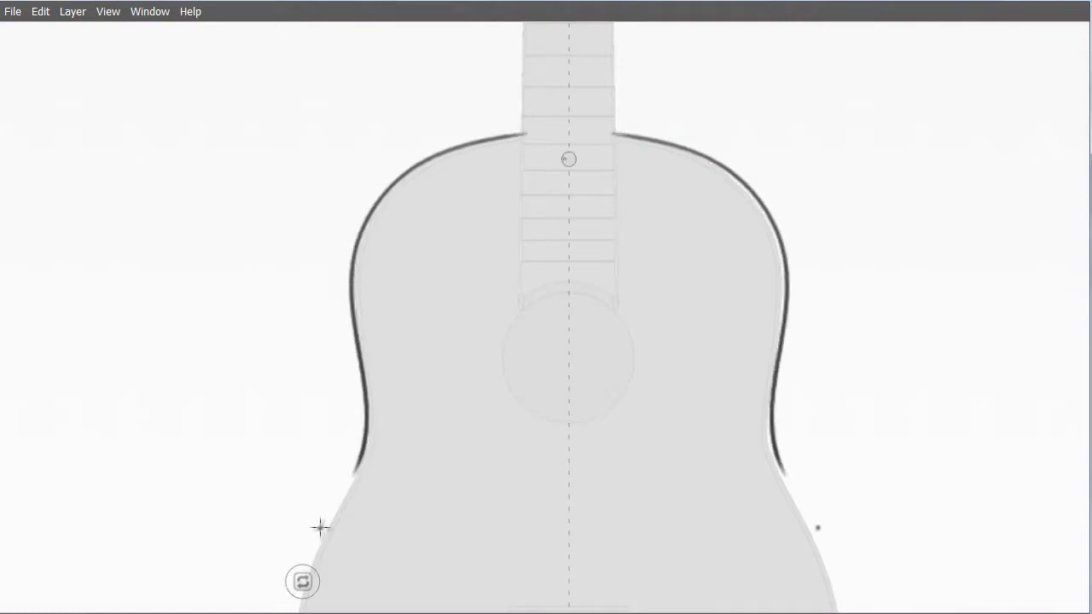
key("space")
mouse_move(397, 504)
left_mouse_down()
mouse_move(397, 197)
mouse_move(341, 137)
mouse_move(295, 246)
mouse_move(287, 336)
mouse_move(308, 424)
mouse_move(366, 504)
mouse_move(475, 531)
mouse_move(560, 528)
mouse_move(551, 530)
left_mouse_up()
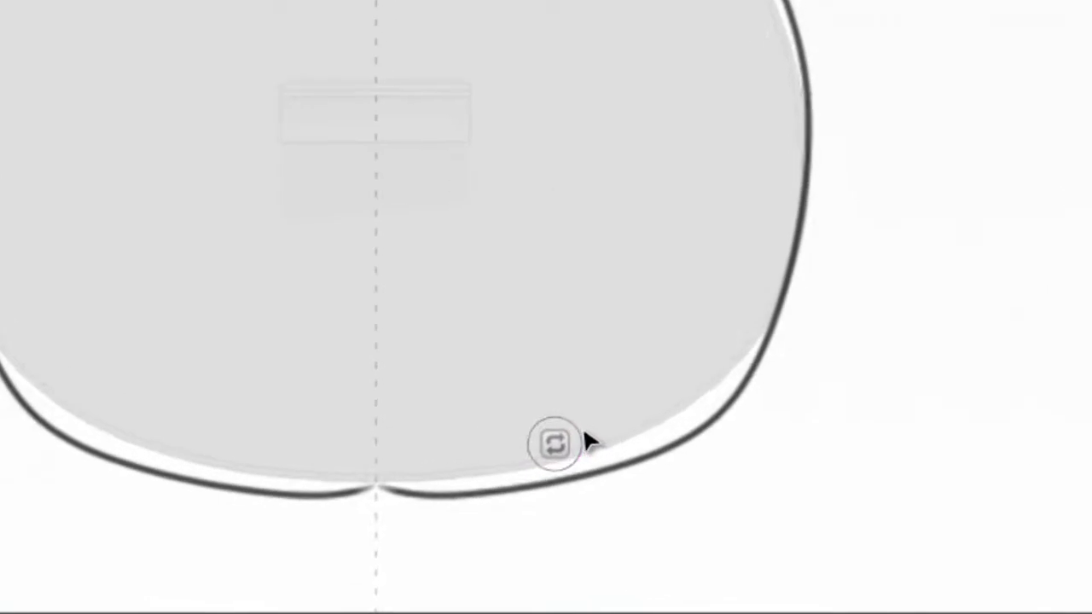
mouse_move(613, 435)
left_mouse_down()
mouse_move(704, 423)
mouse_move(589, 425)
left_mouse_up()
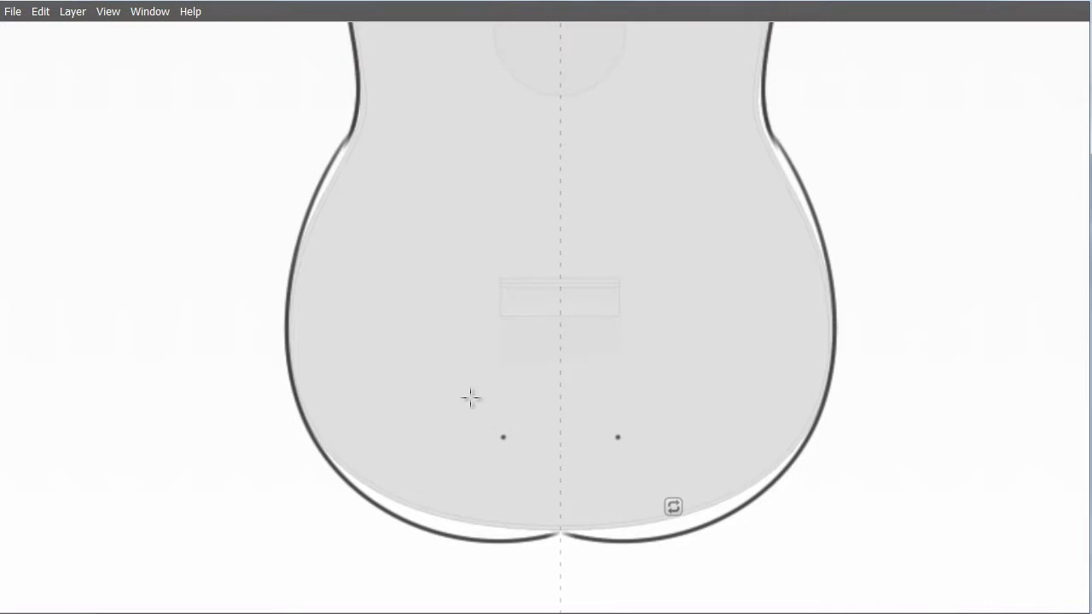
key("Tab")
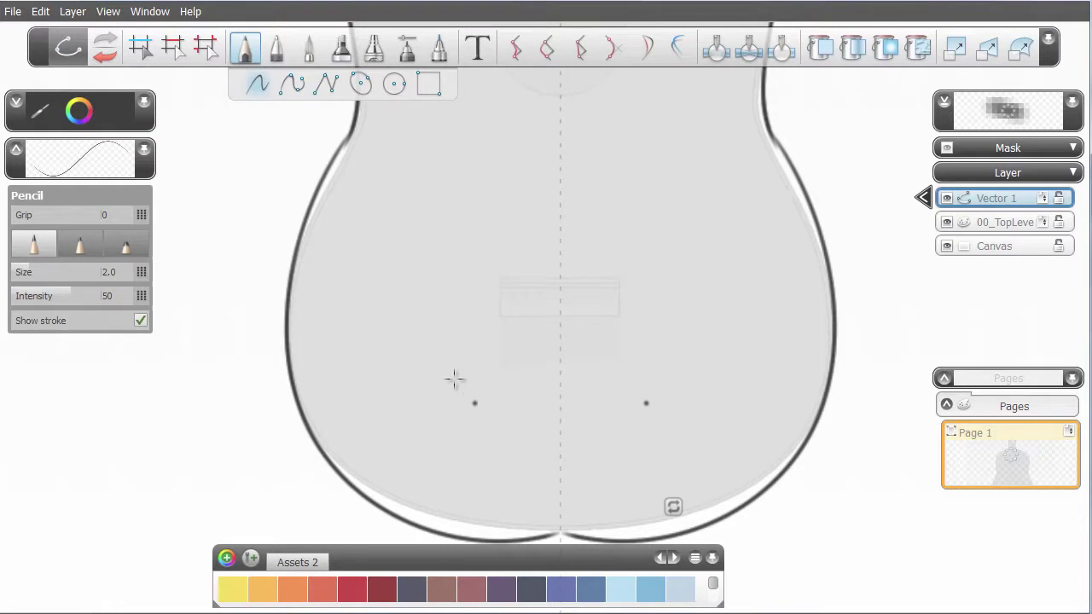
key("Tab")
key("Tab")
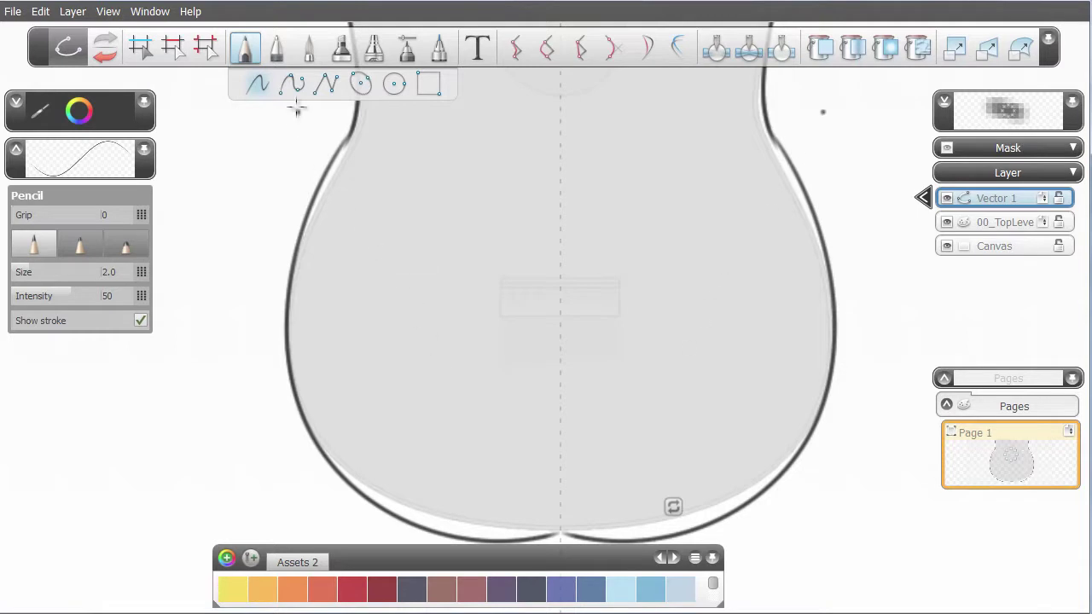
Reshape the lower bout curve by moving its end points and adding points so it follows the underlay.
left_click(141, 49)
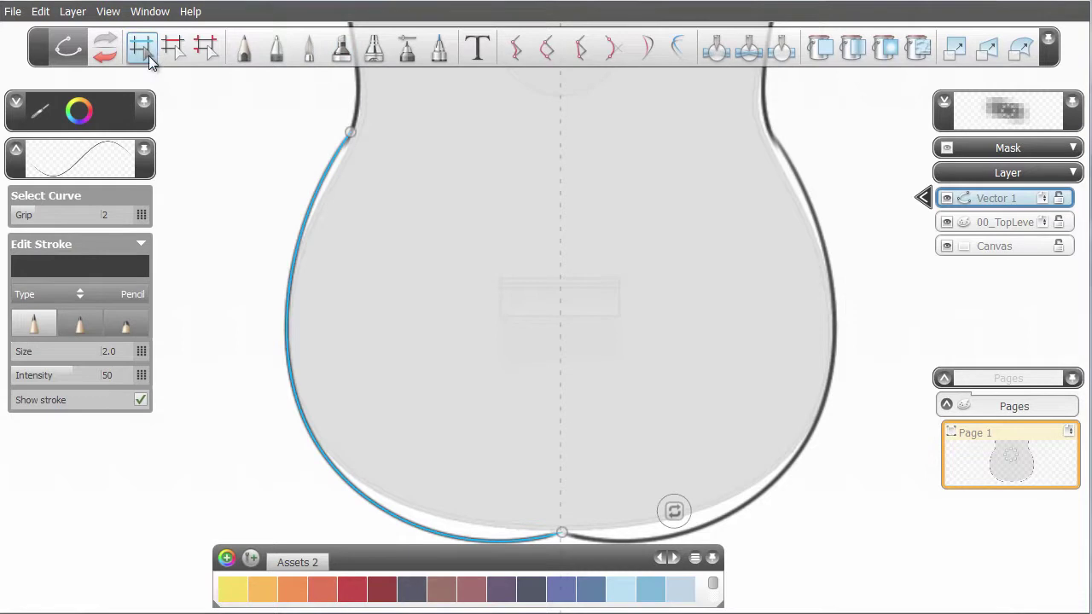
key("Tab")
mouse_move(567, 537)
left_mouse_down()
mouse_move(550, 543)
mouse_move(560, 533)
left_mouse_up()
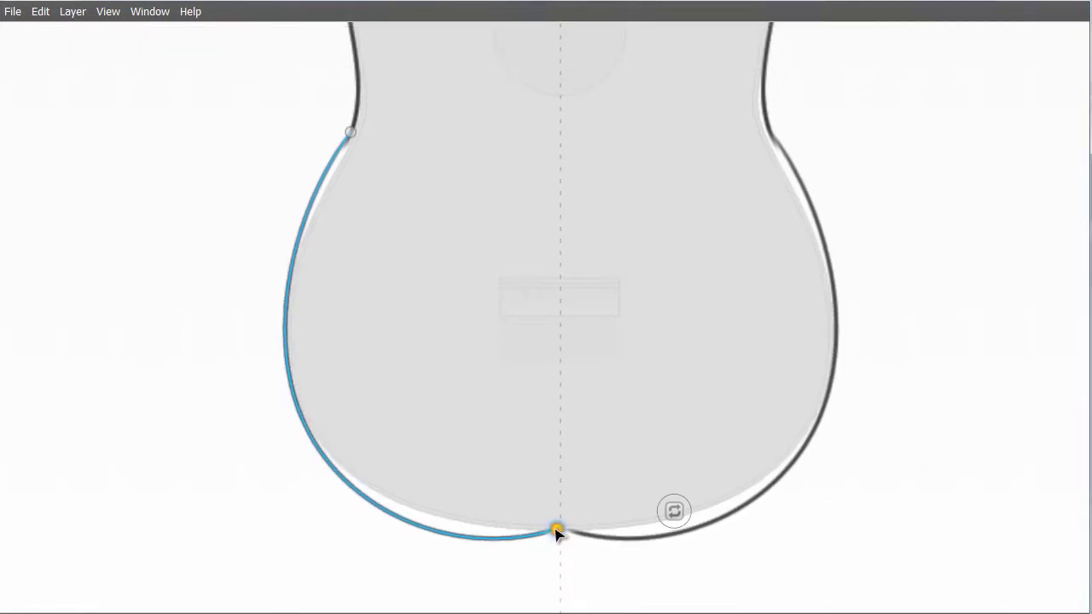
left_click_drag(352, 134, 338, 153)
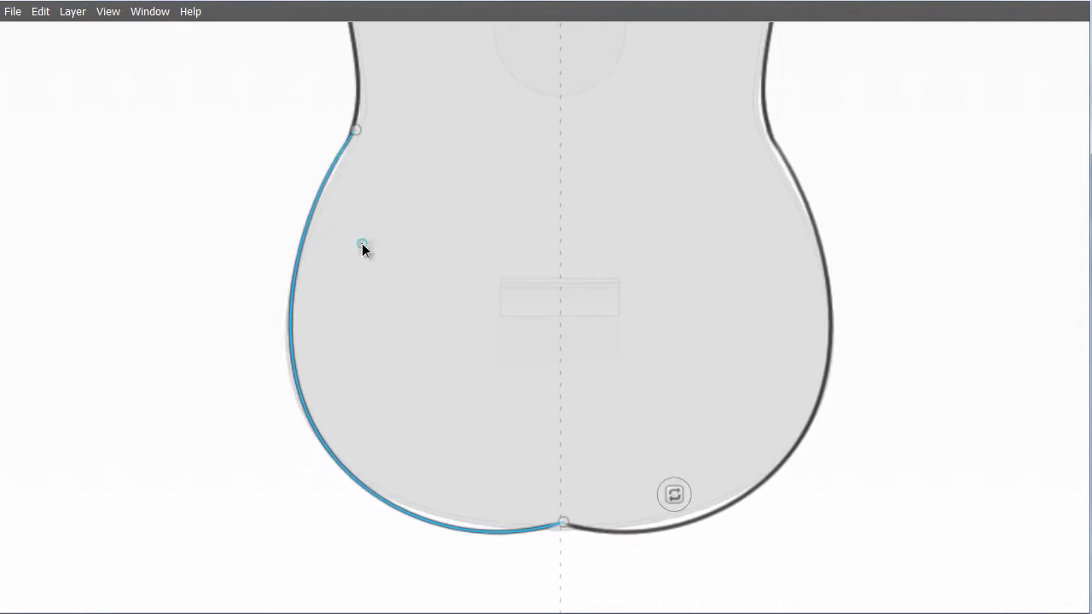
mouse_move(451, 530)
left_mouse_down()
mouse_move(443, 513)
mouse_move(451, 521)
left_mouse_up()
left_click_drag(292, 372, 295, 382)
key("Tab")
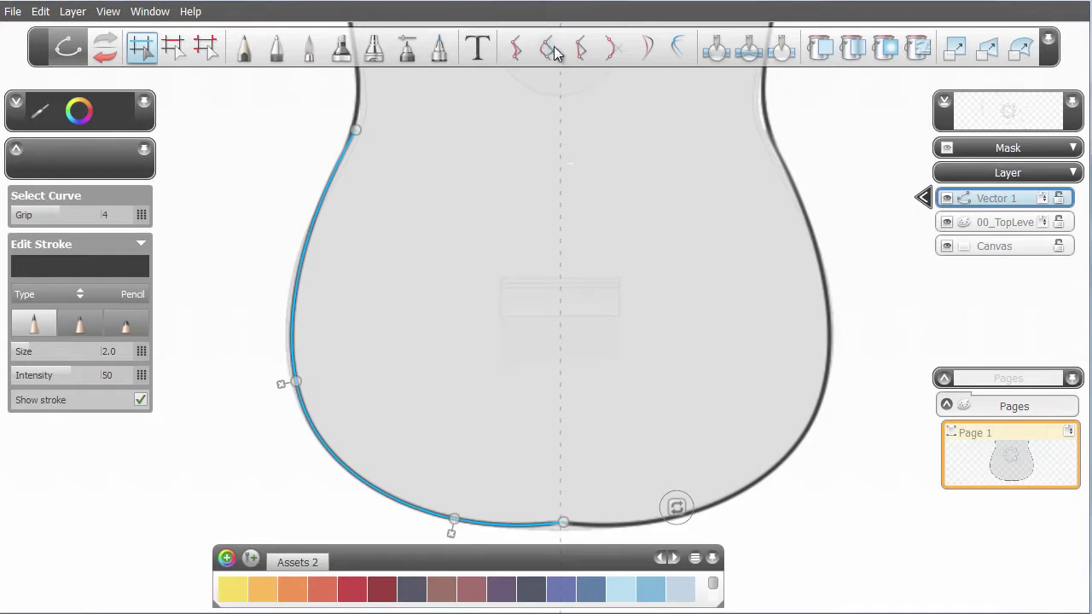
left_click(581, 49)
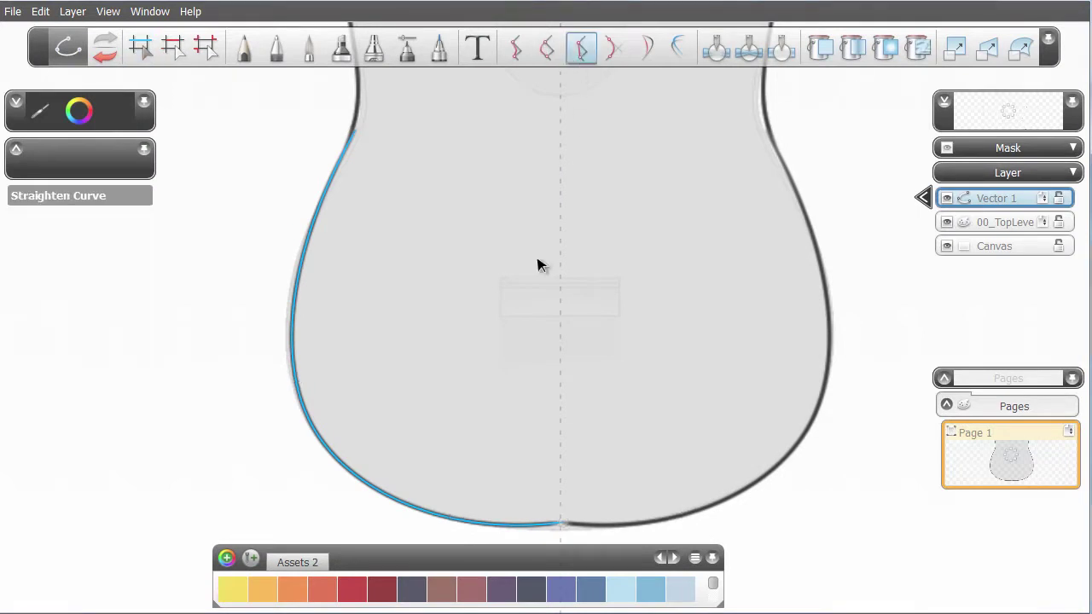
left_click_drag(495, 524, 563, 521)
Change the lower bout curve's stroke to the medium pencil tip at size 1.2 and adjust its intensity.
left_click_drag(268, 268, 324, 324)
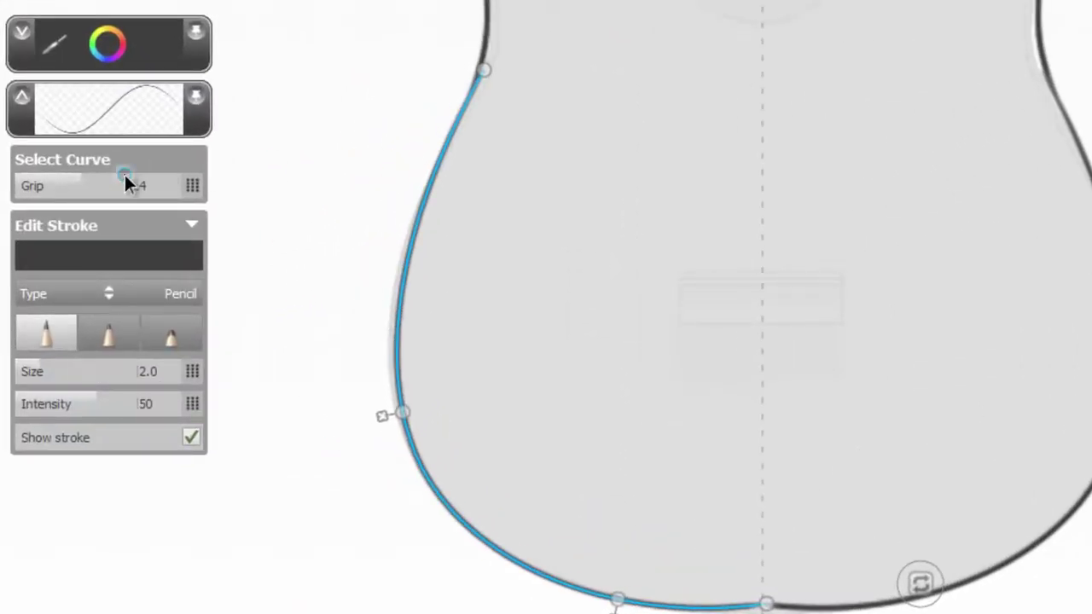
left_click(114, 339)
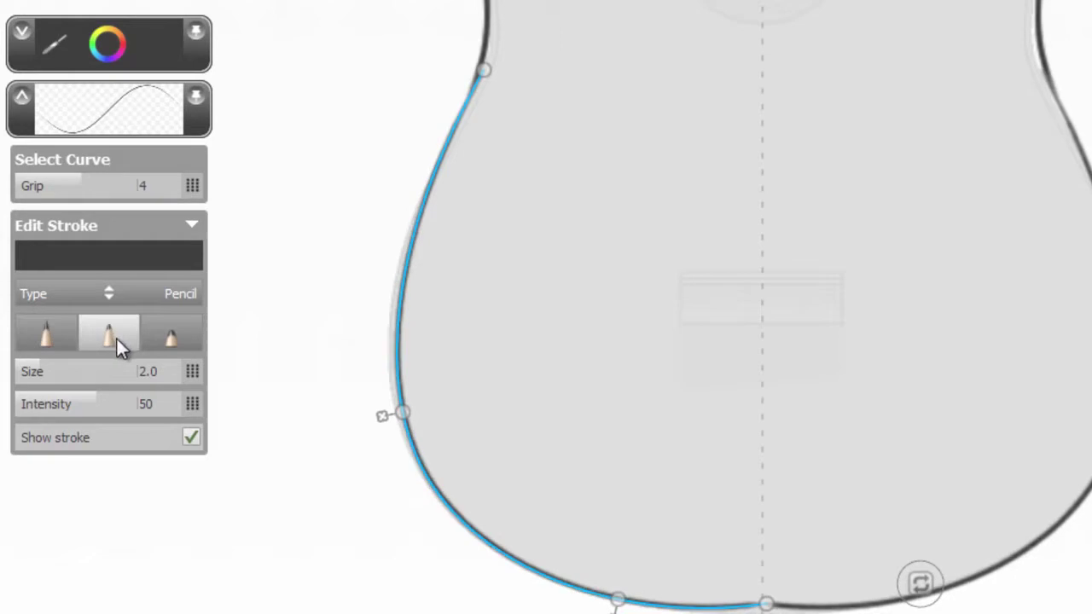
left_click_drag(47, 373, 29, 375)
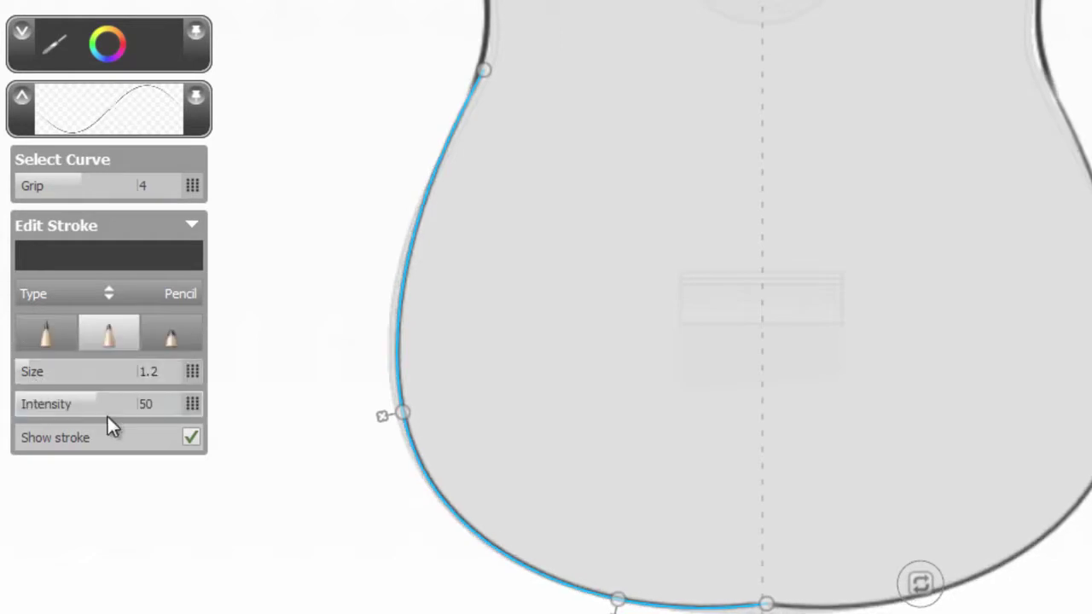
left_click(89, 404)
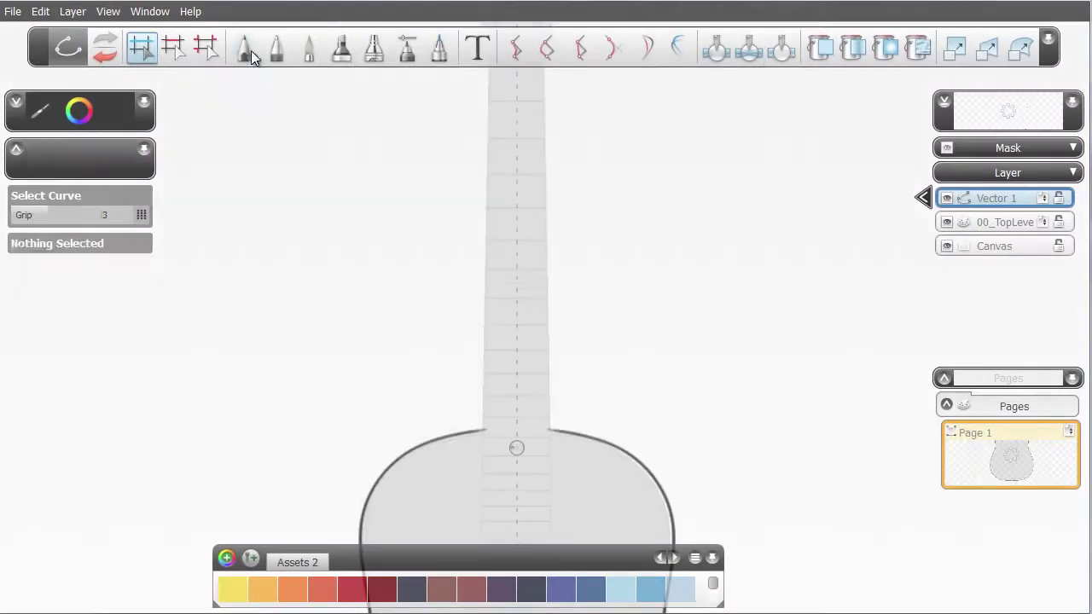
Draw a straight mirrored pencil line along the edge of the neck, from the nut down into the upper body.
left_click(248, 53)
left_click(338, 93)
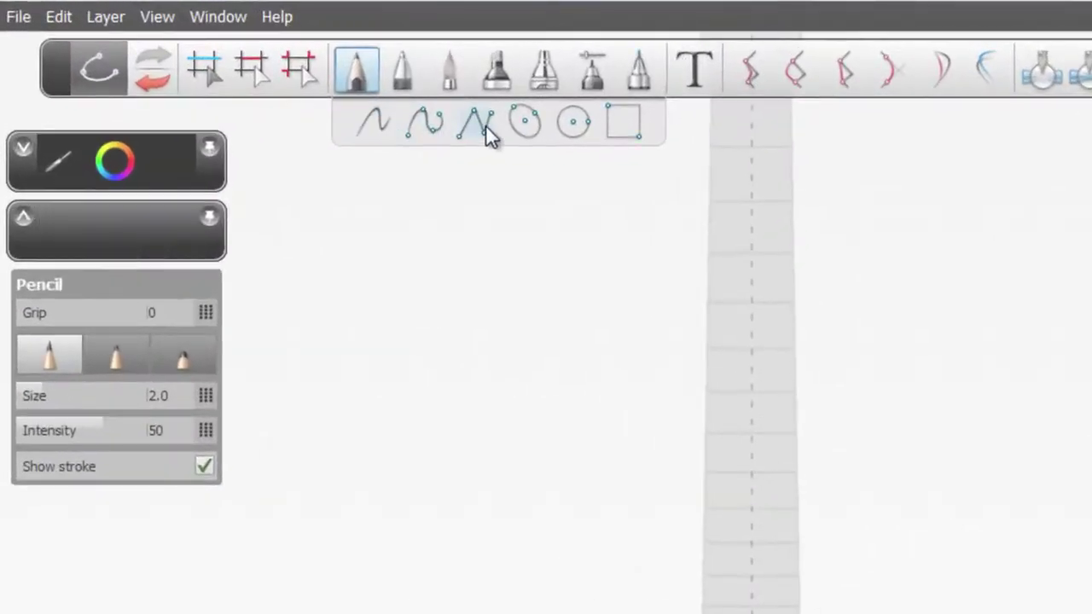
key("Tab")
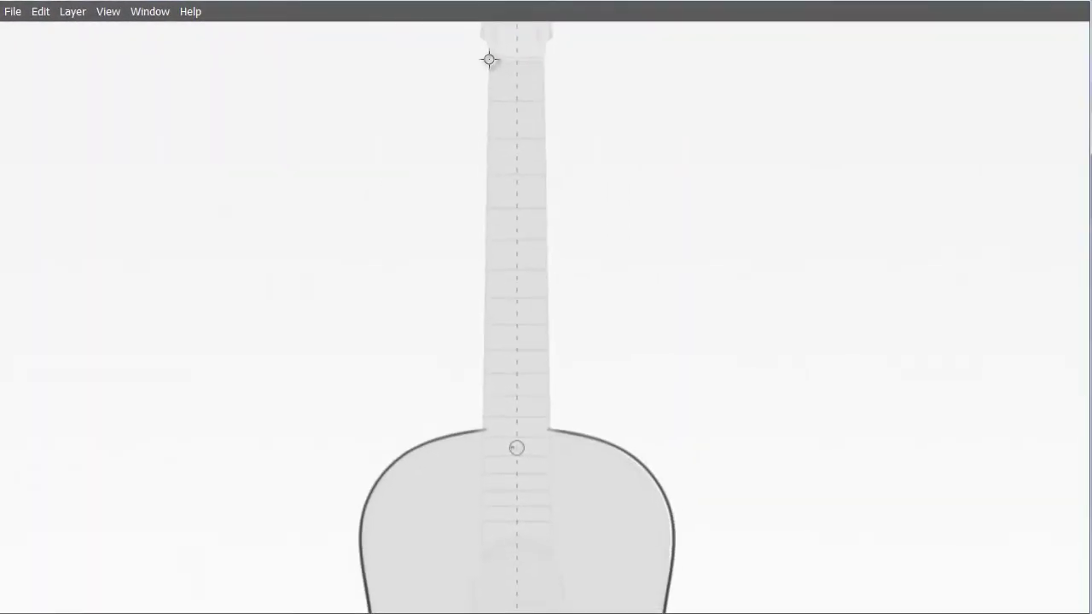
left_click(490, 60)
left_click(480, 560)
Draw the headstock's sides, curved top and the notches above the nut with mirrored pencil strokes.
key("space")
left_click_drag(719, 287, 670, 492)
left_click_drag(479, 207, 540, 191)
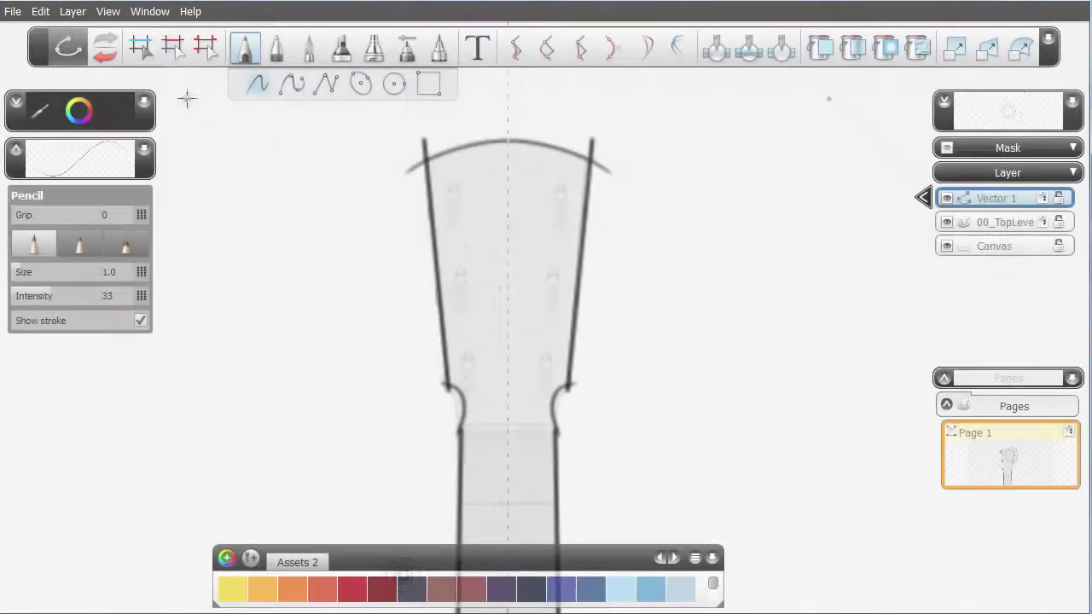
Delete the overshooting curve segments at the headstock's upper corners.
left_click(170, 53)
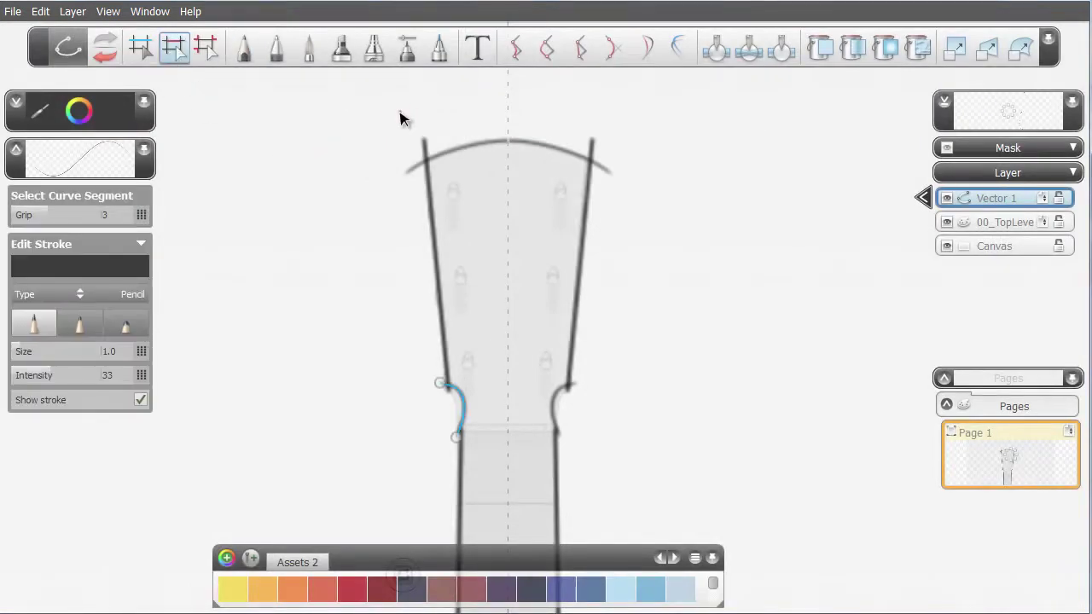
left_click_drag(403, 137, 402, 191)
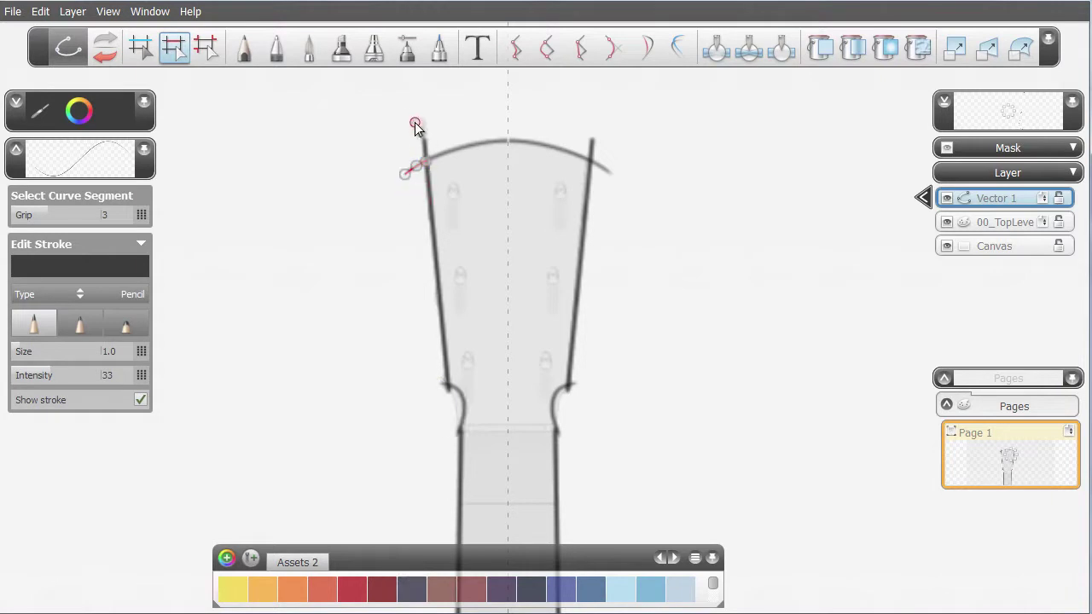
left_click_drag(427, 152, 441, 144)
left_click(429, 119)
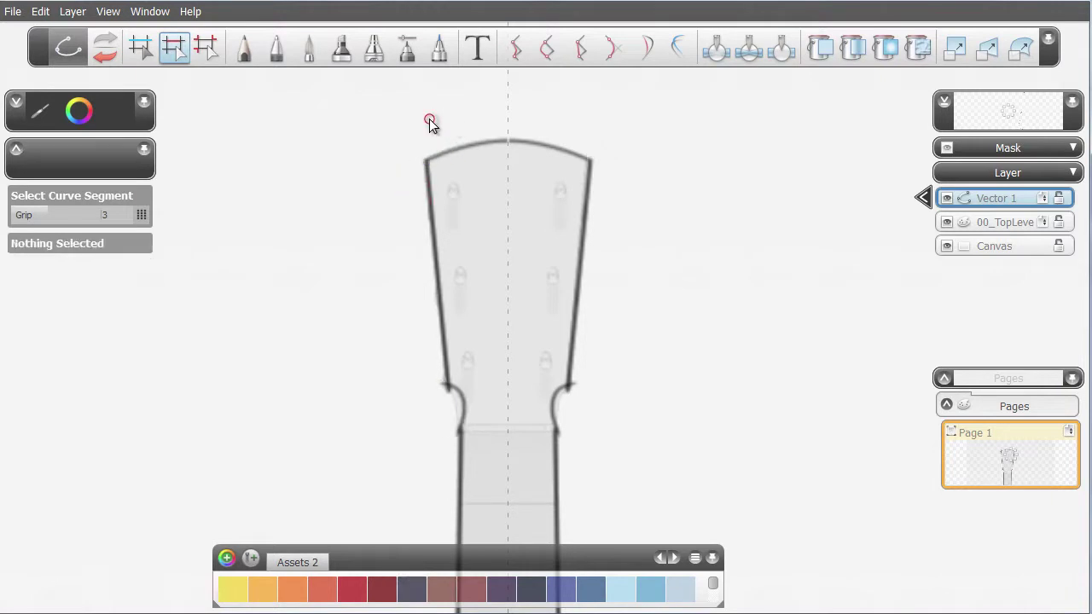
Draw a pencil circle tracing the guitar's sound hole.
left_click_drag(122, 304, 190, 336)
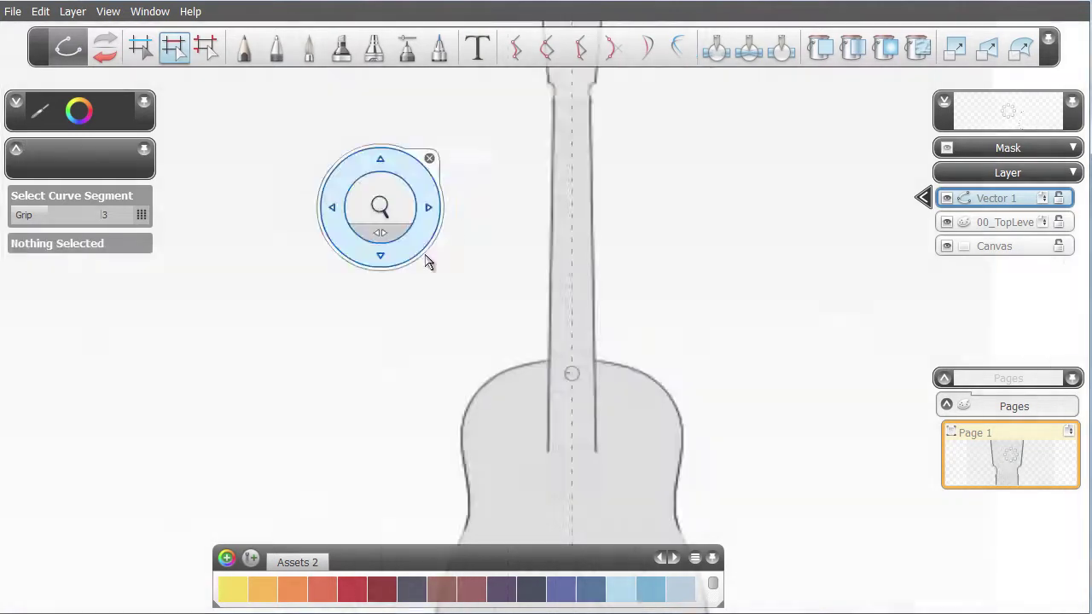
key("Tab")
left_click_drag(592, 313, 641, 336)
key("Tab")
left_click(245, 48)
left_click(395, 84)
left_click_drag(503, 378, 443, 301)
Add a short freehand stroke near the sound hole and set the pencil to size 0.5 and intensity 12.
left_click(244, 46)
mouse_move(485, 382)
left_mouse_down()
mouse_move(401, 314)
mouse_move(504, 378)
left_mouse_up()
left_click_drag(29, 272, 16, 275)
left_click_drag(46, 296, 23, 296)
Delete the excess curve segment near the sound hole.
left_click(173, 49)
left_click_drag(378, 309, 401, 344)
key("Delete")
Draw a pencil rectangle tracing the guitar's bridge, and return to the freehand pencil with the whole page in view.
left_click_drag(528, 127, 478, 166)
left_click(245, 49)
left_click(429, 84)
left_click_drag(379, 117, 590, 186)
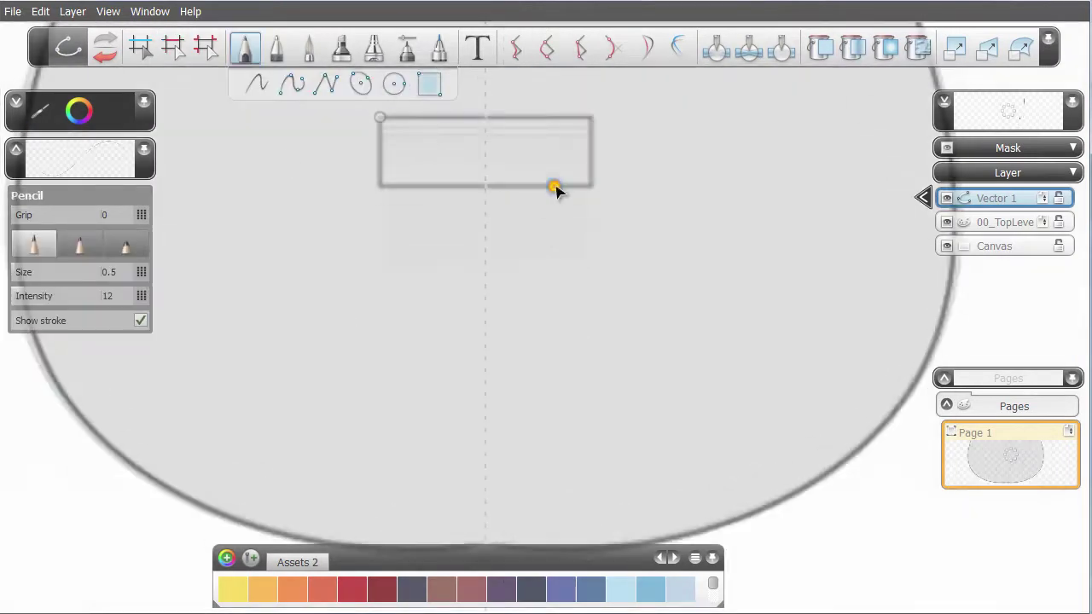
key("ctrl+0")
left_click(252, 84)
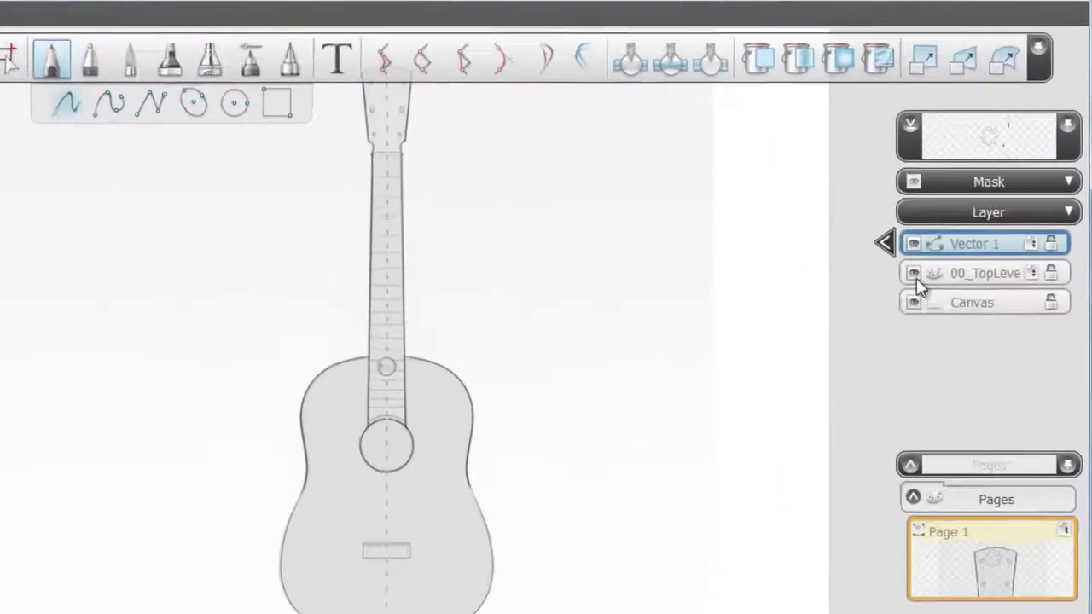
Duplicate the Vector 1 layer, keeping the original hidden, and add a new vector layer on top.
left_click(976, 246)
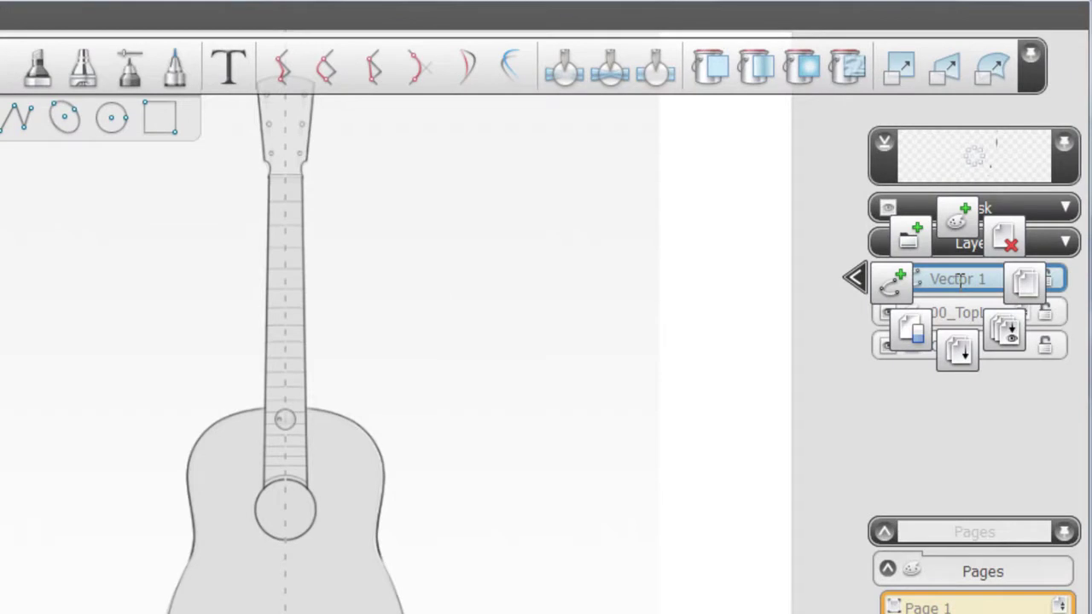
left_click_drag(959, 279, 1039, 291)
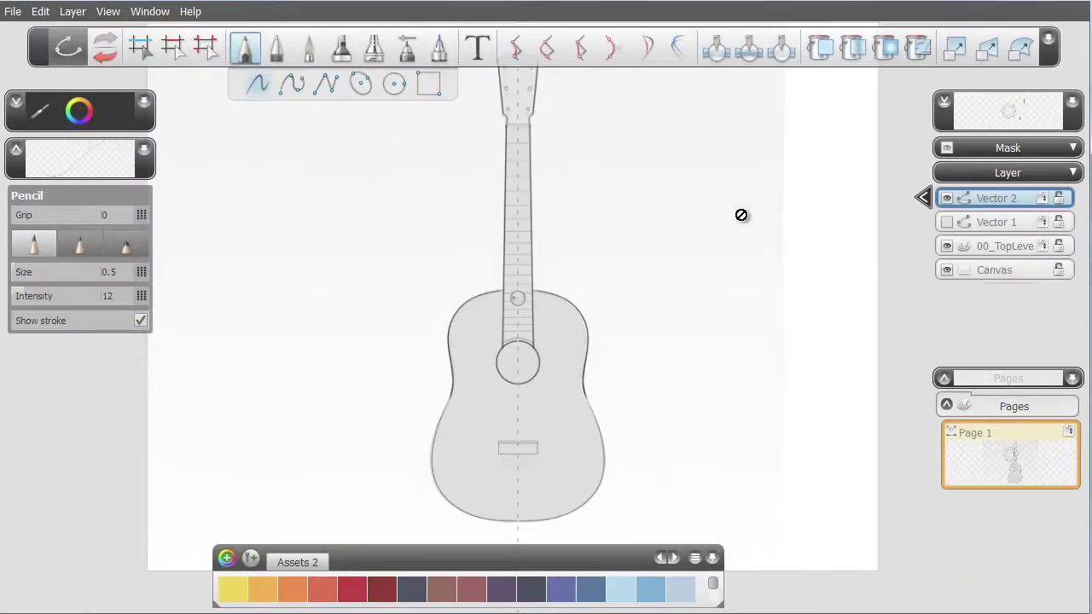
left_click(1003, 198)
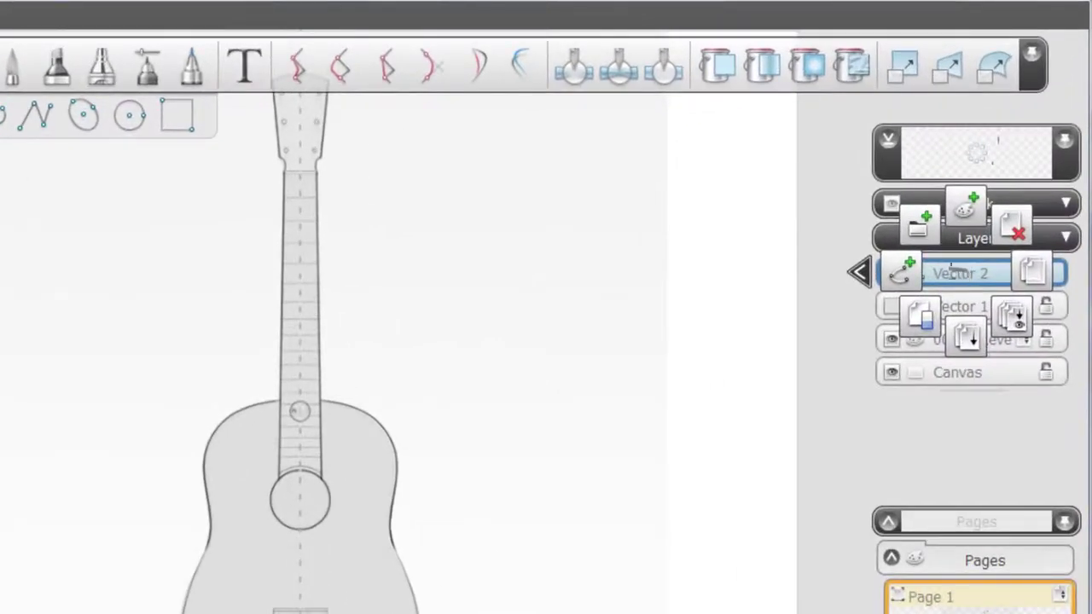
left_click(843, 269)
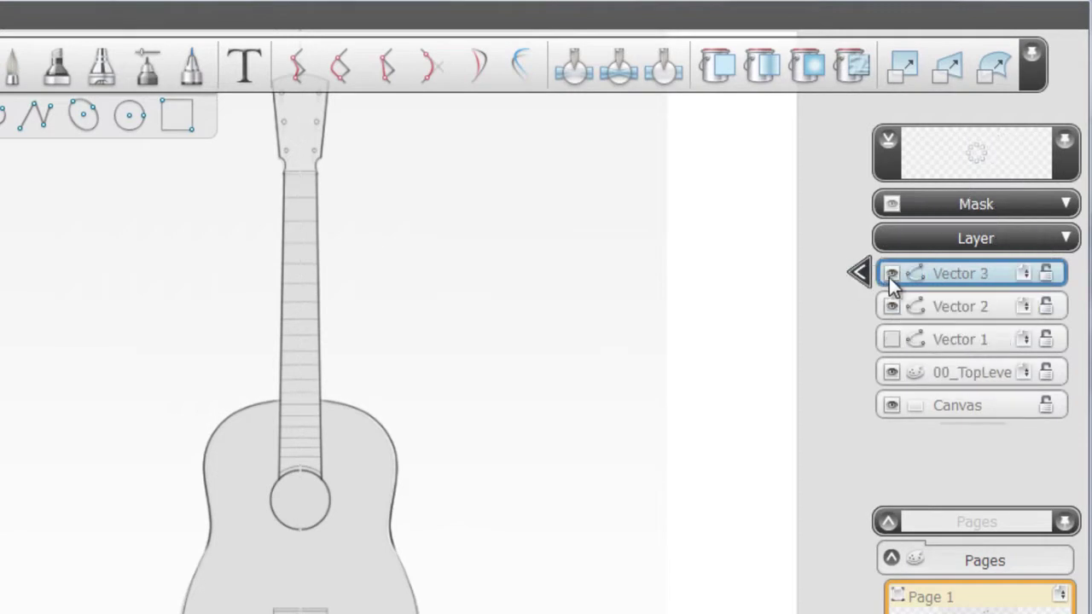
Enable symmetry on the Vector 3 layer, center it on the sound hole, and set it to 16 radial sectors.
left_click(861, 271)
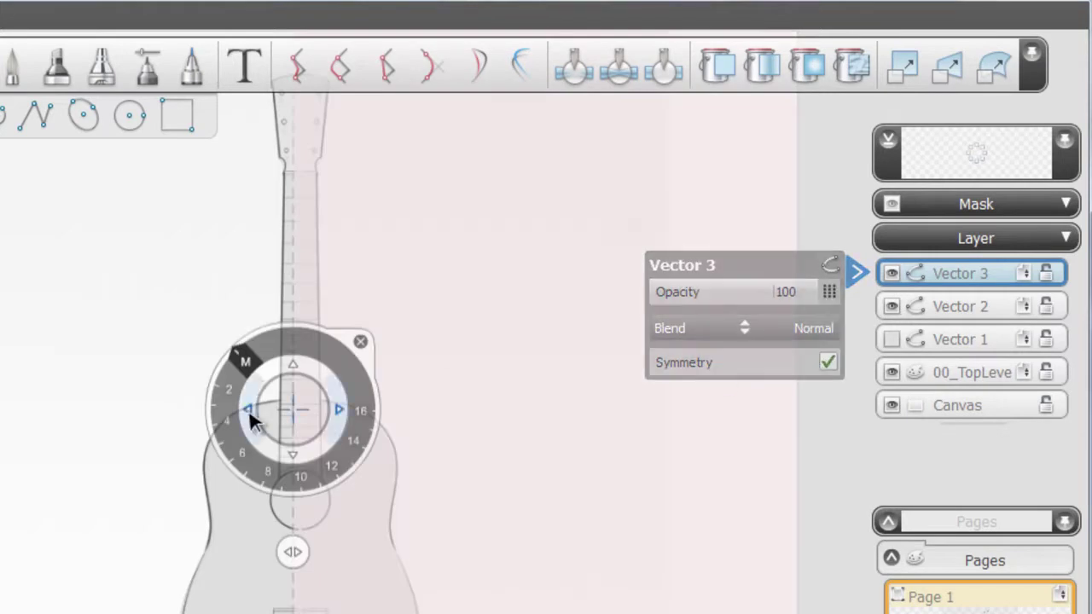
key("space")
left_click_drag(555, 331, 897, 228)
left_click_drag(510, 335, 608, 242)
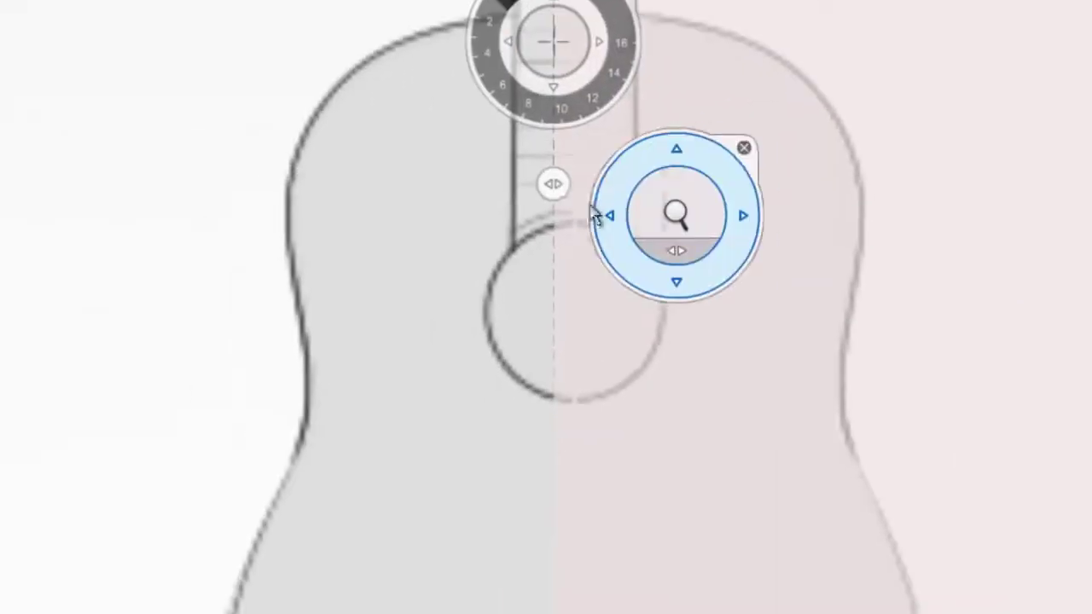
left_click_drag(558, 78, 577, 316)
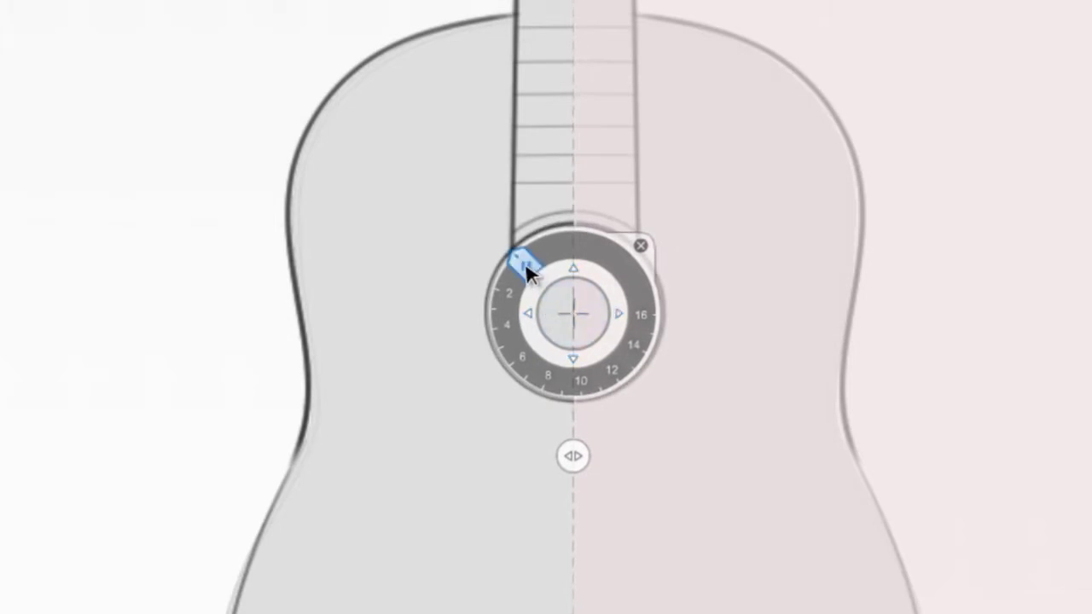
mouse_move(527, 269)
left_mouse_down()
mouse_move(502, 312)
mouse_move(540, 373)
mouse_move(587, 383)
mouse_move(658, 324)
left_mouse_up()
Draw a freehand spiral in the sector just below the sound hole so it repeats as a rosette around the hole.
key("space")
left_click_drag(606, 433, 803, 363)
left_click_drag(568, 496, 635, 298)
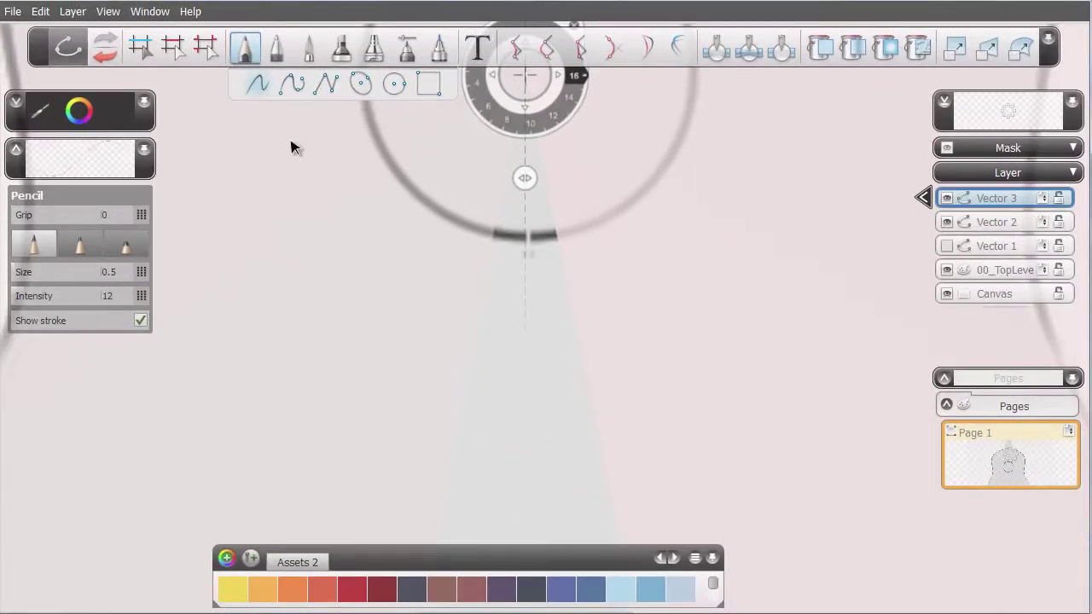
key("Tab")
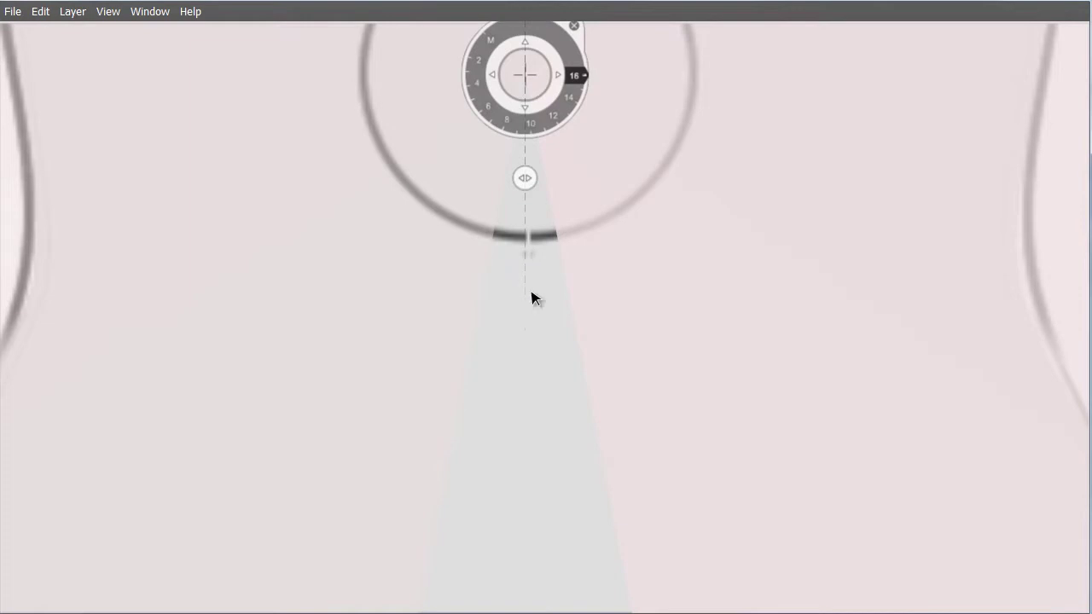
key("Tab")
left_click(260, 87)
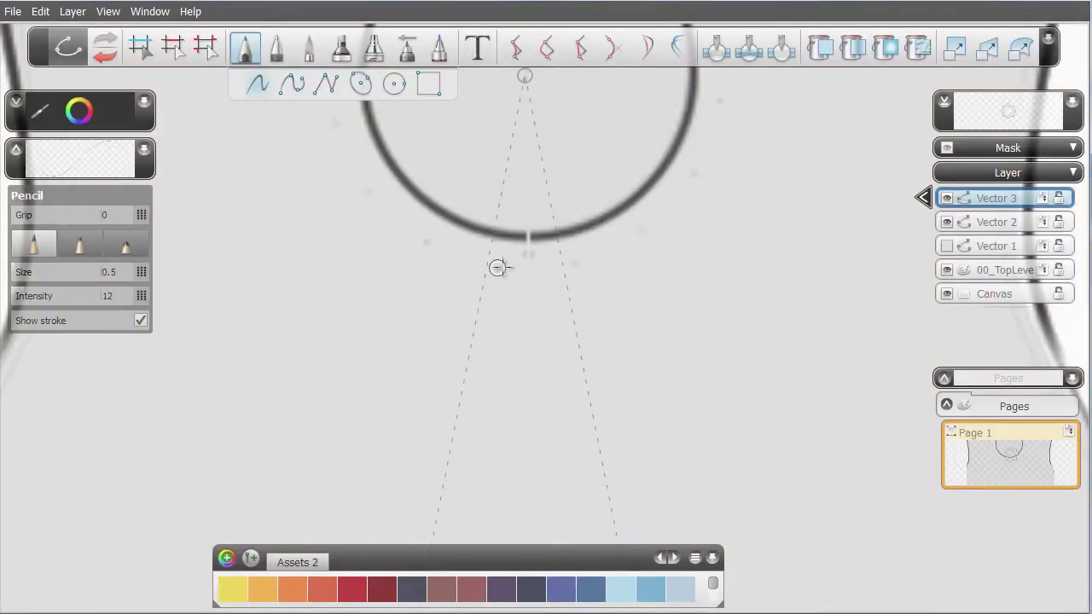
key("Tab")
mouse_move(532, 263)
left_mouse_down()
mouse_move(504, 280)
mouse_move(529, 288)
mouse_move(519, 276)
mouse_move(547, 264)
mouse_move(541, 247)
mouse_move(558, 292)
mouse_move(495, 297)
left_mouse_up()
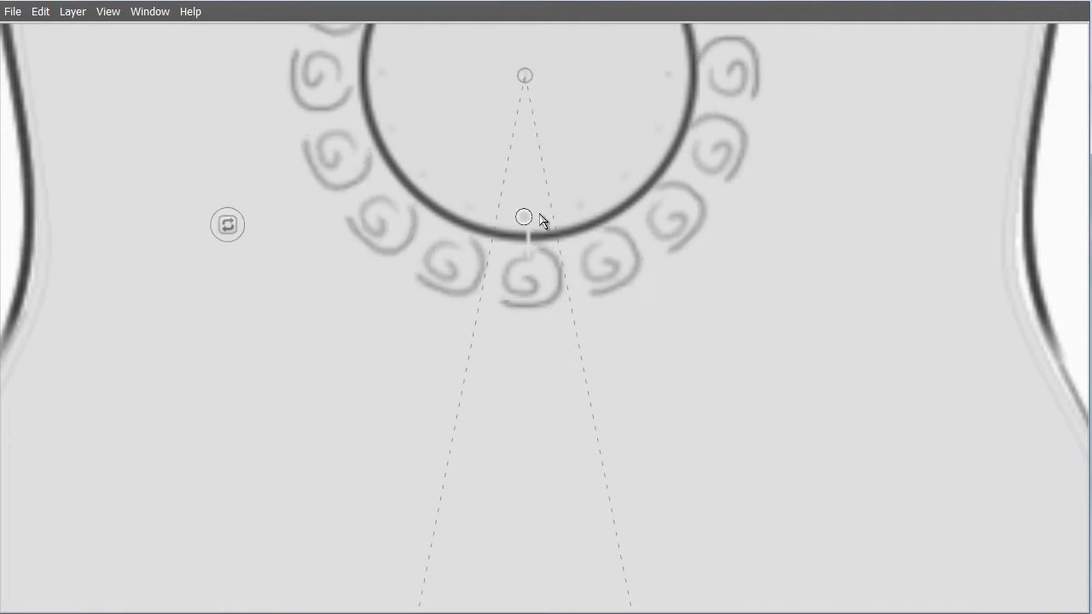
Copy the guitar body's outline curves on the Vector 2 layer and paste a duplicate of them.
key("space")
left_click_drag(578, 180, 364, 218)
left_click_drag(595, 210, 383, 300)
left_click_drag(569, 292, 561, 415)
left_click(973, 220)
key("space")
left_click_drag(276, 269, 304, 234)
left_click_drag(487, 368, 666, 323)
mouse_move(589, 281)
left_mouse_down()
mouse_move(621, 277)
mouse_move(589, 276)
left_mouse_up()
left_click(380, 282)
key("ctrl+c")
key("ctrl+v")
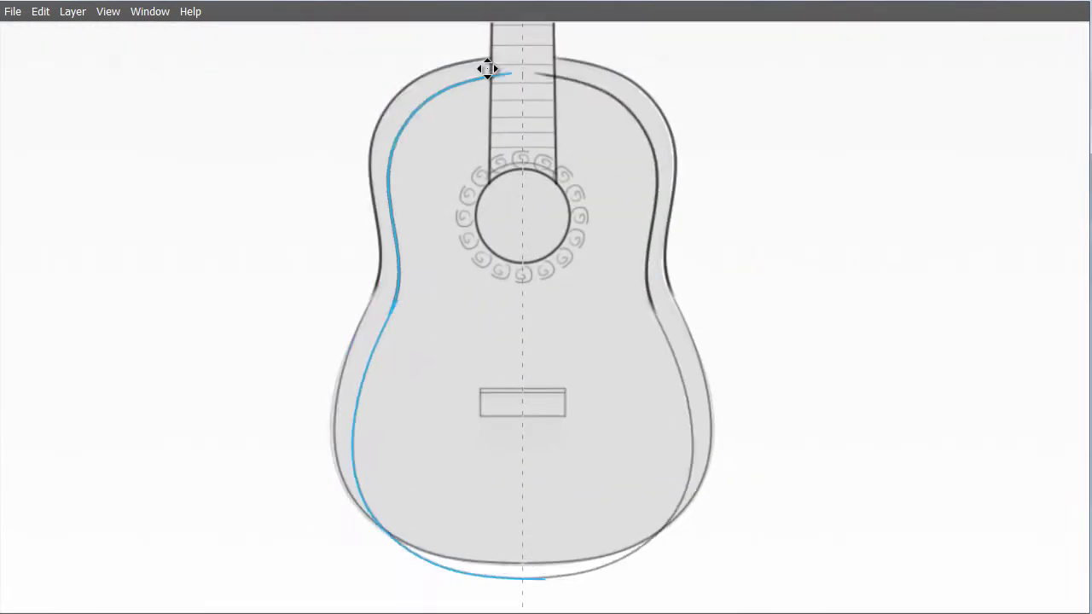
Move and reshape the duplicated body outline so it runs just inside the original as an evenly offset inner contour.
left_click_drag(502, 81, 488, 65)
left_click_drag(522, 566, 523, 554)
left_click_drag(523, 554, 559, 524)
left_click_drag(514, 564, 559, 389)
left_click_drag(546, 213, 534, 550)
left_click_drag(214, 72, 201, 85)
left_click_drag(157, 178, 155, 181)
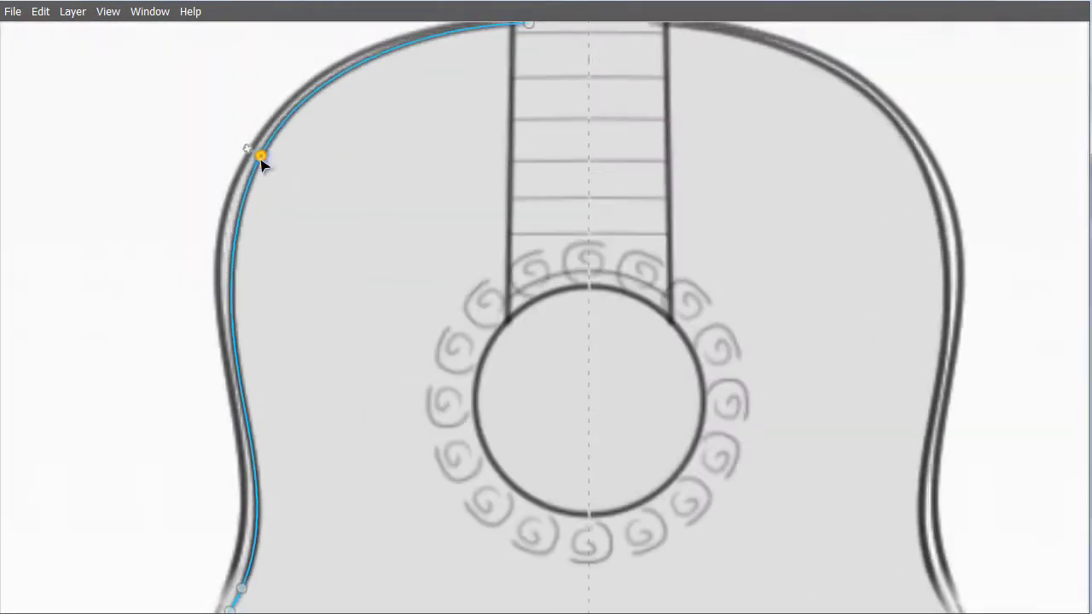
left_click_drag(256, 158, 244, 419)
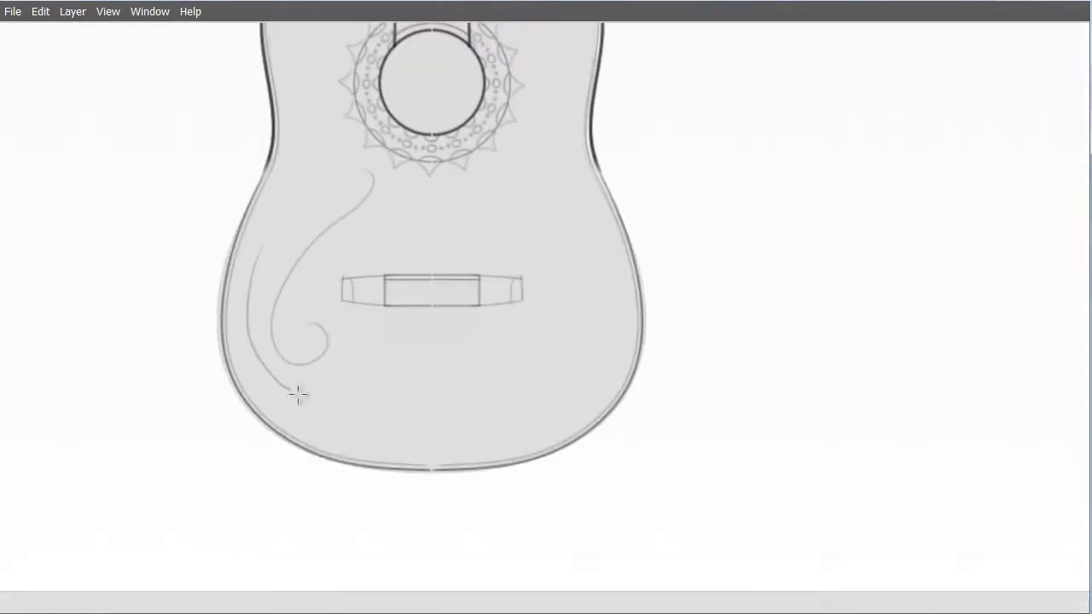
Sketch large freehand scroll curves and leaf strokes on the guitar body's left half, from the upper bout to below the bridge.
left_click_drag(298, 390, 349, 458)
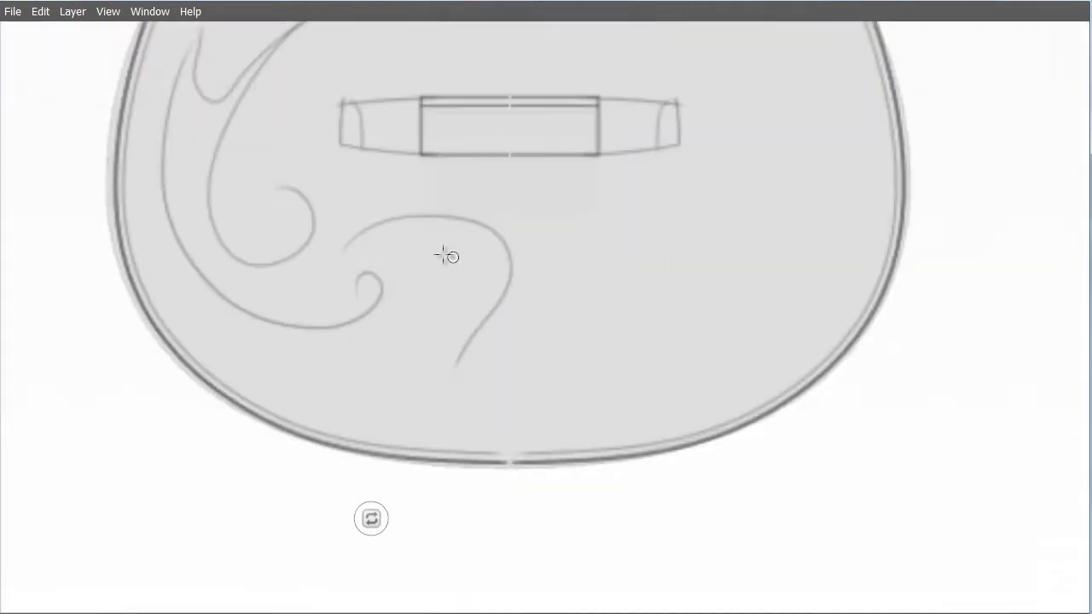
left_click_drag(441, 253, 398, 361)
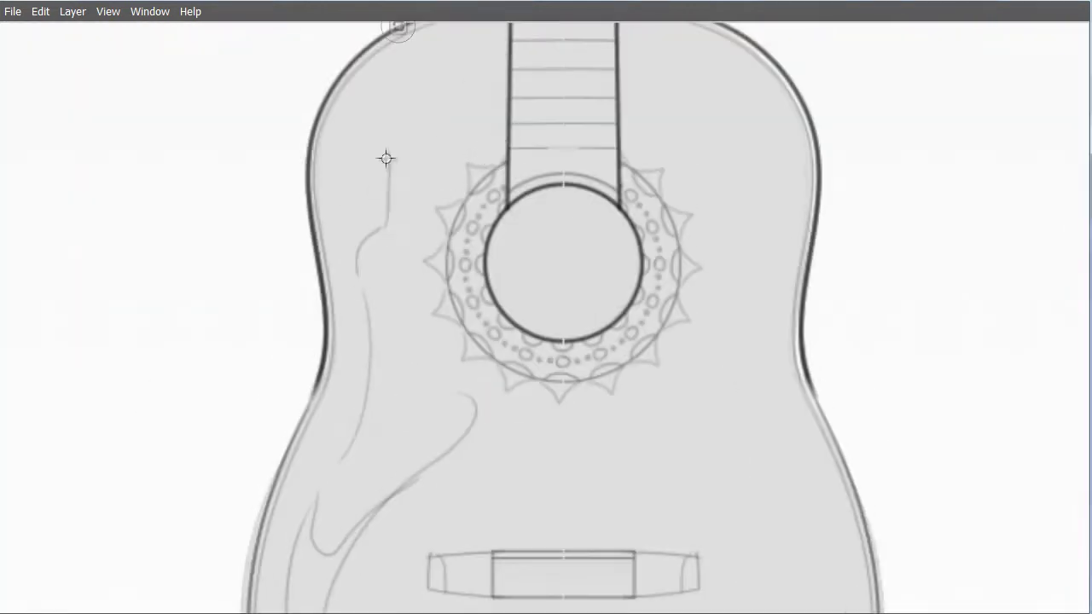
mouse_move(384, 162)
left_mouse_down()
mouse_move(466, 378)
mouse_move(400, 329)
mouse_move(386, 245)
left_mouse_up()
left_click_drag(377, 360, 272, 407)
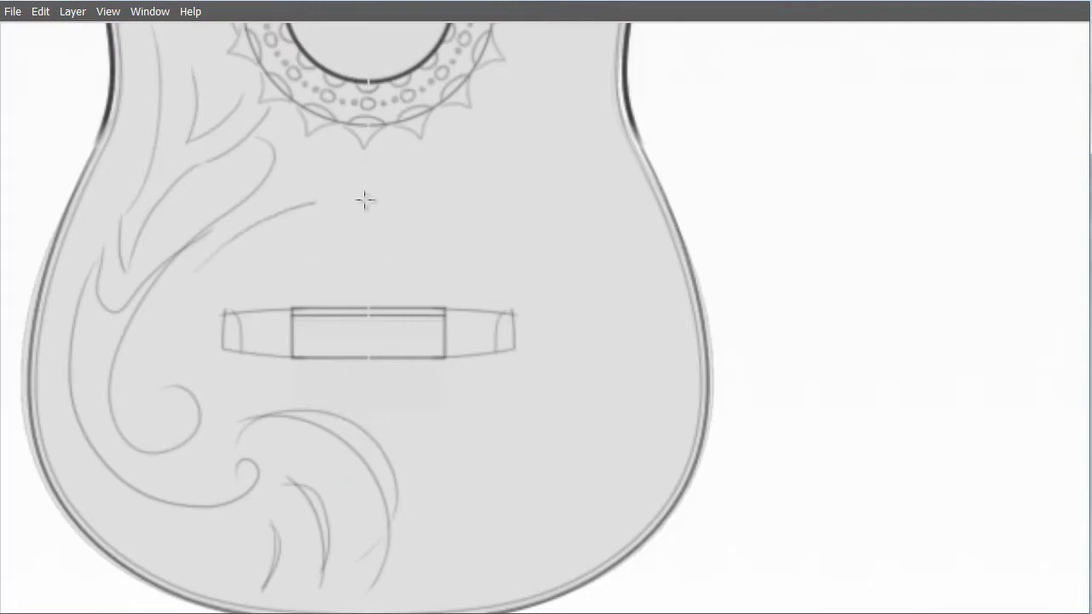
left_click_drag(210, 271, 339, 254)
mouse_move(316, 338)
left_mouse_down()
mouse_move(503, 361)
mouse_move(453, 212)
left_mouse_up()
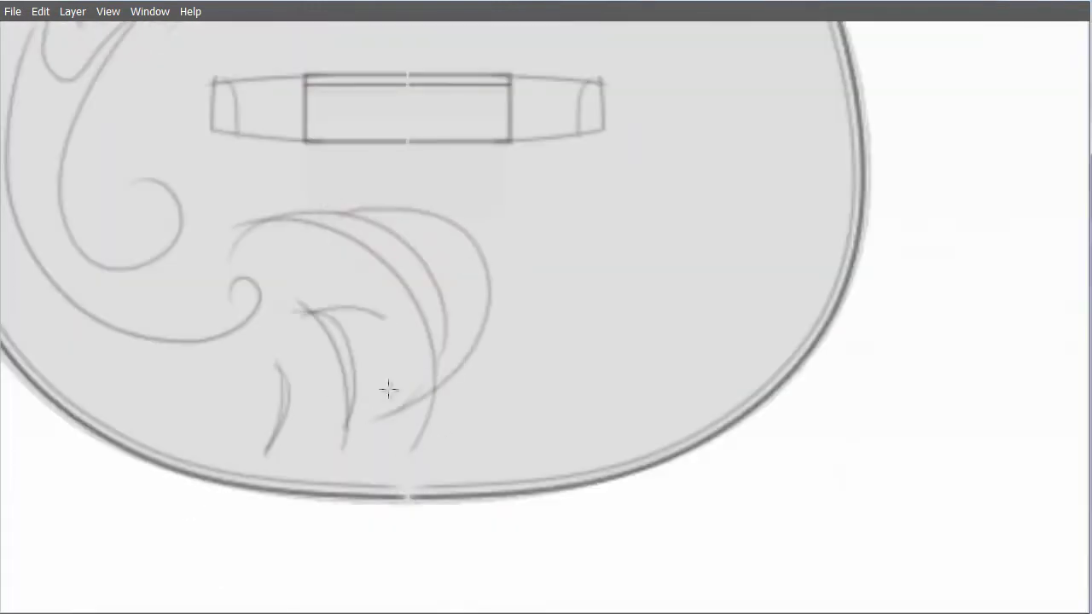
left_click_drag(314, 298, 356, 406)
Fill out the scroll ornament with smaller leaves, curls and a hooked curve above the bridge, and sketch over the bridge outline.
left_click_drag(437, 426, 272, 366)
left_click_drag(332, 112, 346, 197)
mouse_move(439, 158)
left_mouse_down()
mouse_move(261, 284)
mouse_move(248, 600)
left_mouse_up()
left_click_drag(431, 222, 401, 392)
left_click_drag(281, 415, 419, 460)
mouse_move(265, 216)
left_mouse_down()
mouse_move(383, 209)
mouse_move(404, 186)
left_mouse_up()
left_click_drag(258, 301, 382, 229)
left_click_drag(395, 216, 256, 293)
left_click_drag(314, 331, 429, 453)
left_click_drag(365, 548, 480, 203)
left_click_drag(225, 298, 165, 333)
left_click_drag(299, 272, 435, 41)
left_click_drag(486, 182, 449, 210)
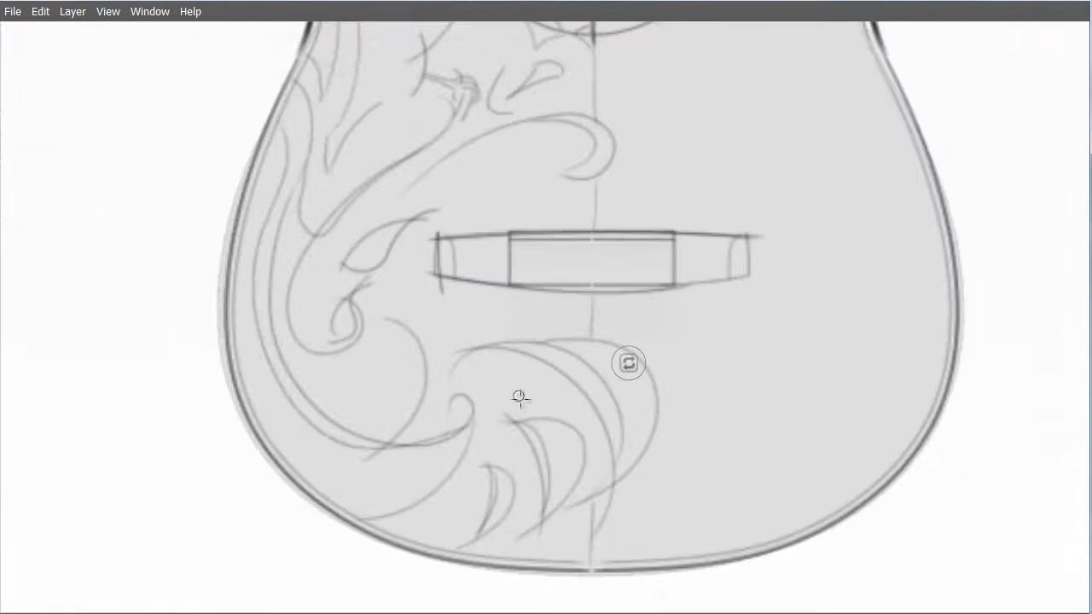
left_click_drag(517, 389, 474, 317)
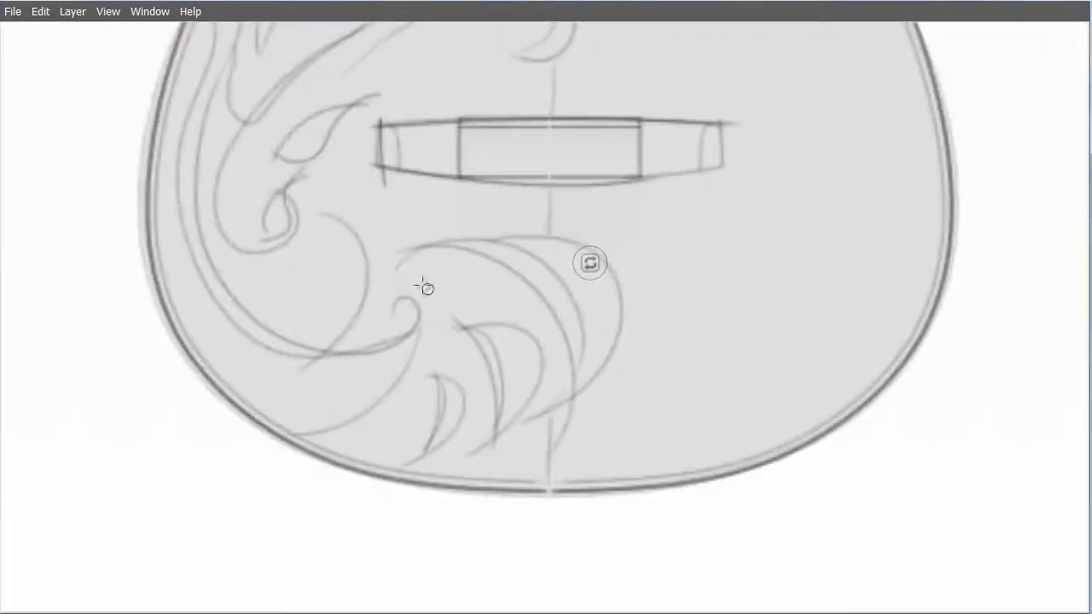